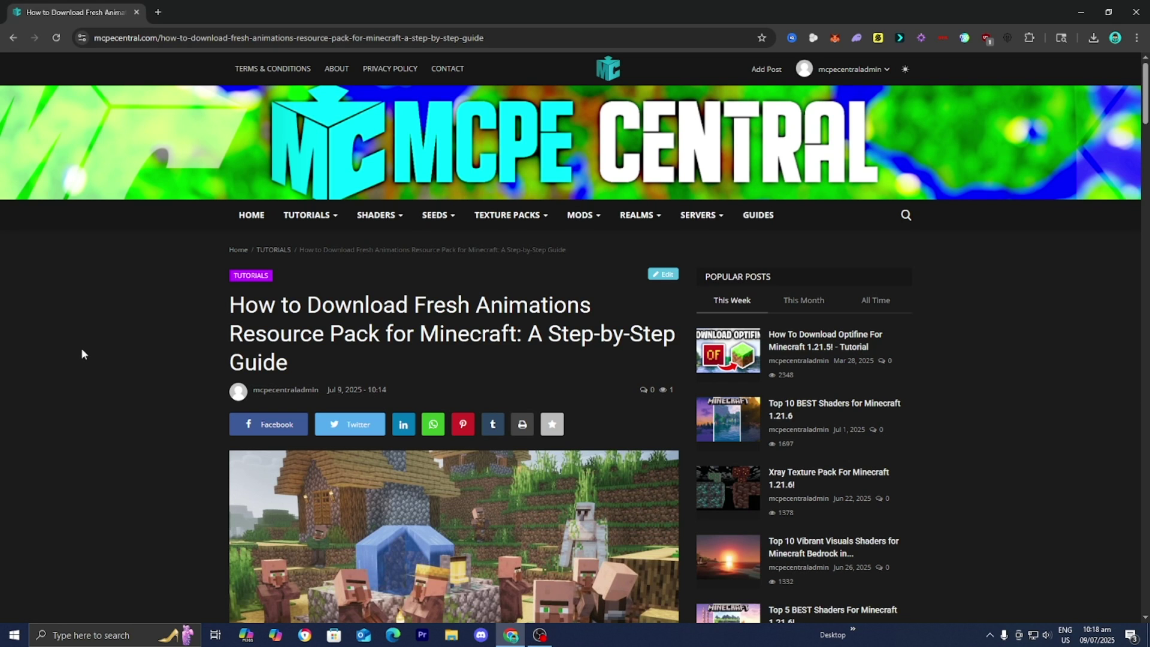
- Scroll the MCPE Central Fresh Animations article down to 'Step 1: Download OptiFine'
{"action": "scroll", "coordinate": [82, 353], "scroll_direction": "down", "scroll_amount": 1}
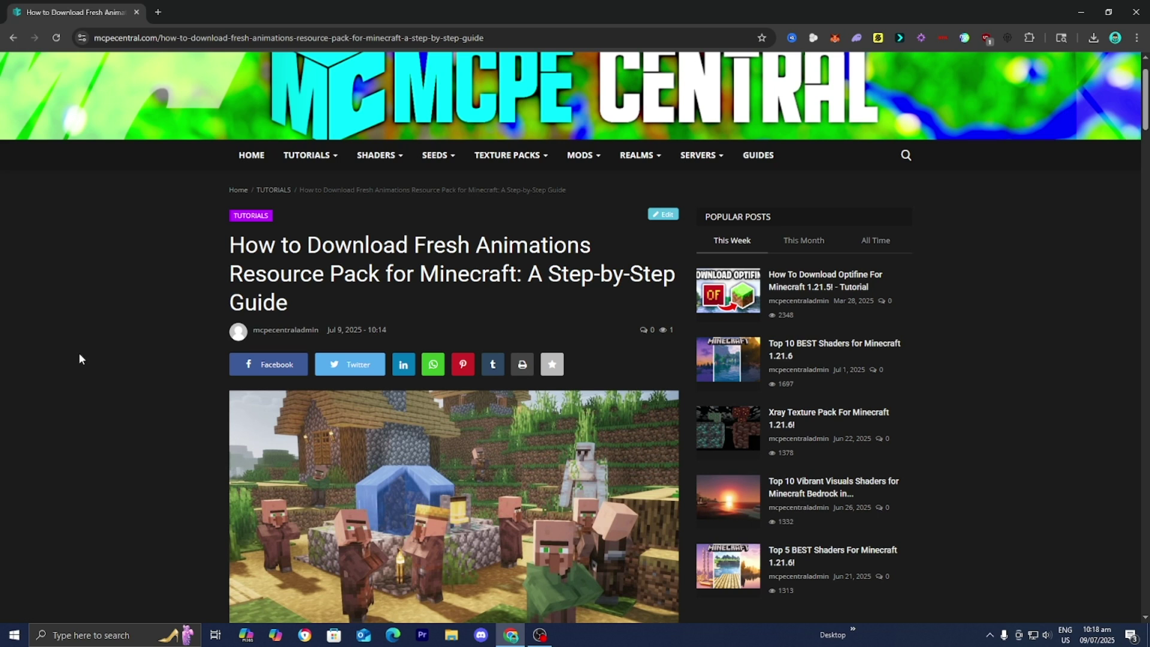
{"action": "scroll", "coordinate": [75, 347], "scroll_direction": "down", "scroll_amount": 2}
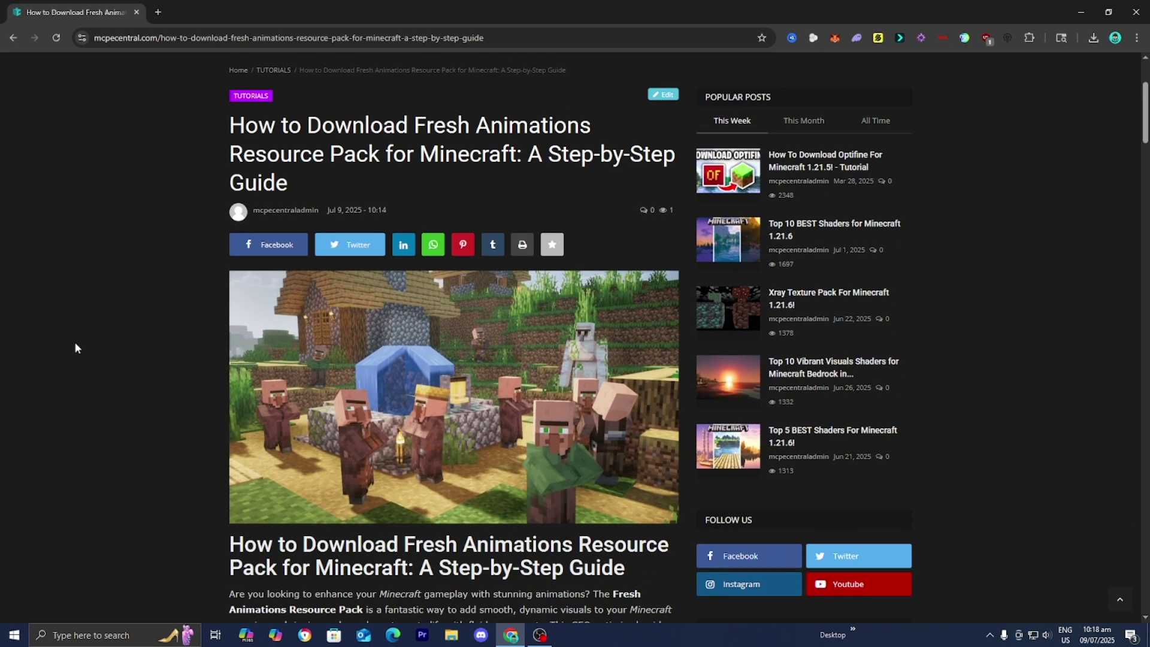
{"action": "scroll", "coordinate": [74, 347], "scroll_direction": "down", "scroll_amount": 10}
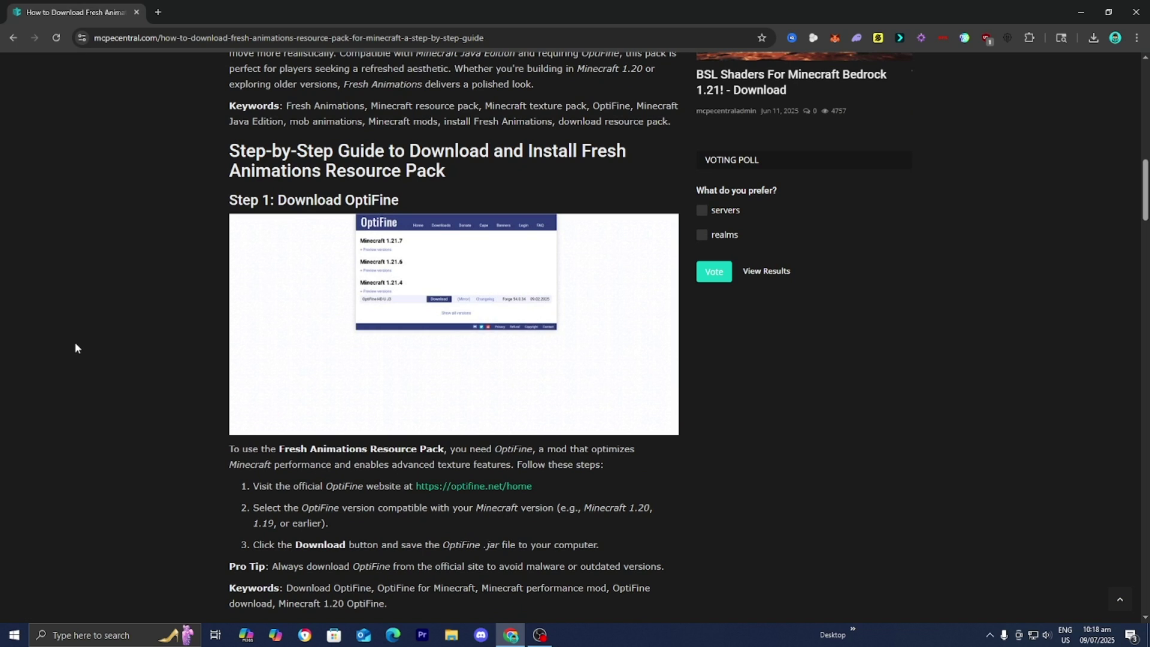
{"action": "scroll", "coordinate": [75, 347], "scroll_direction": "down", "scroll_amount": 1}
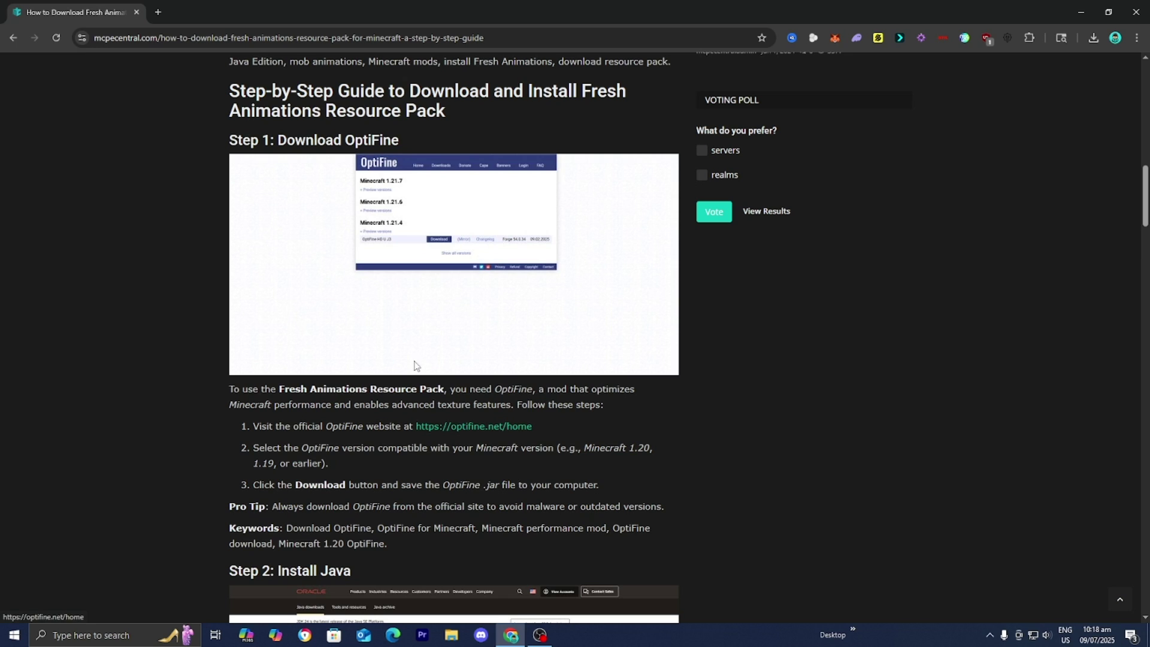
- Go to optifine.net Downloads and start the 1.21.7 HD U J6 pre5 preview download
{"action": "left_click", "coordinate": [492, 428]}
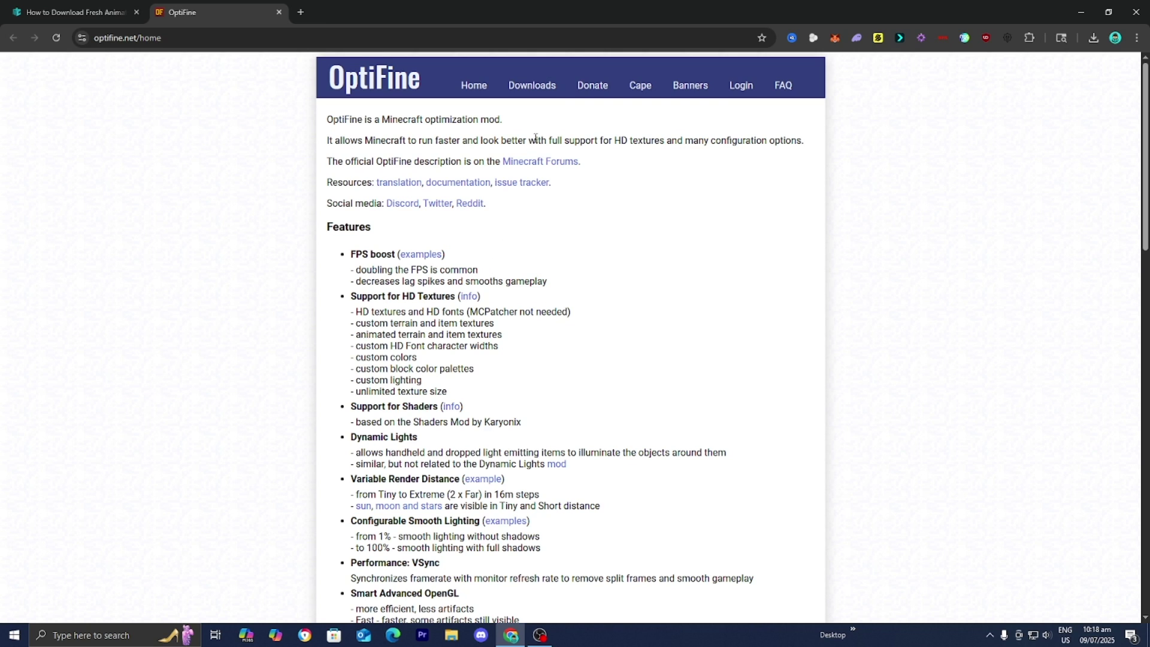
{"action": "left_click", "coordinate": [521, 90]}
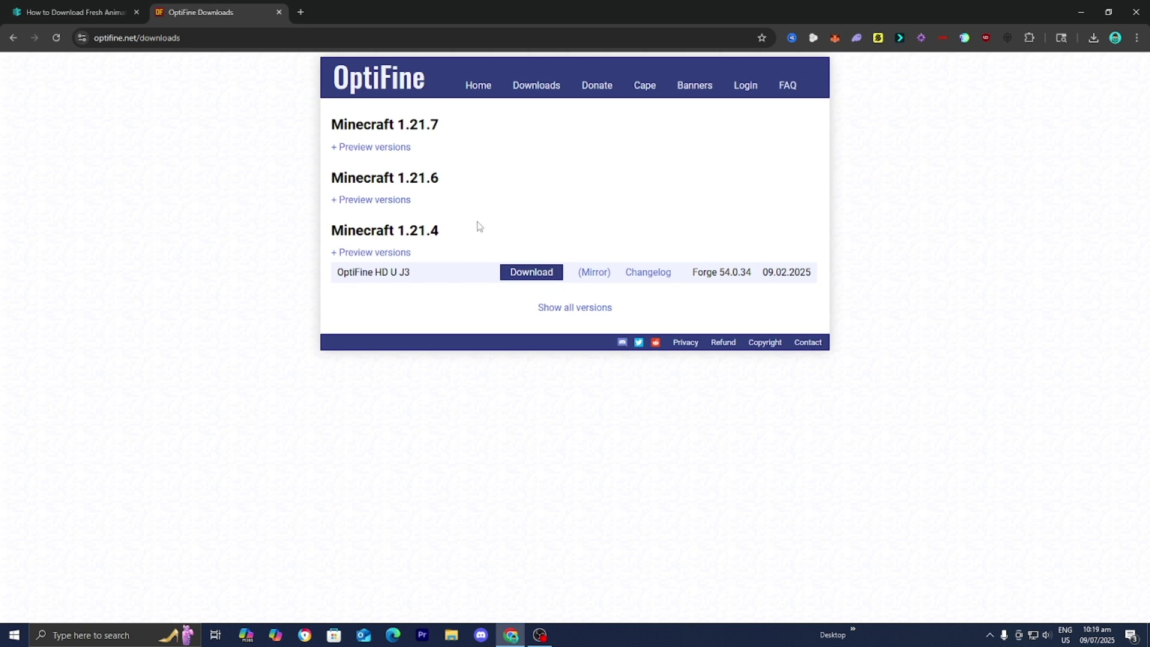
{"action": "left_click", "coordinate": [394, 149]}
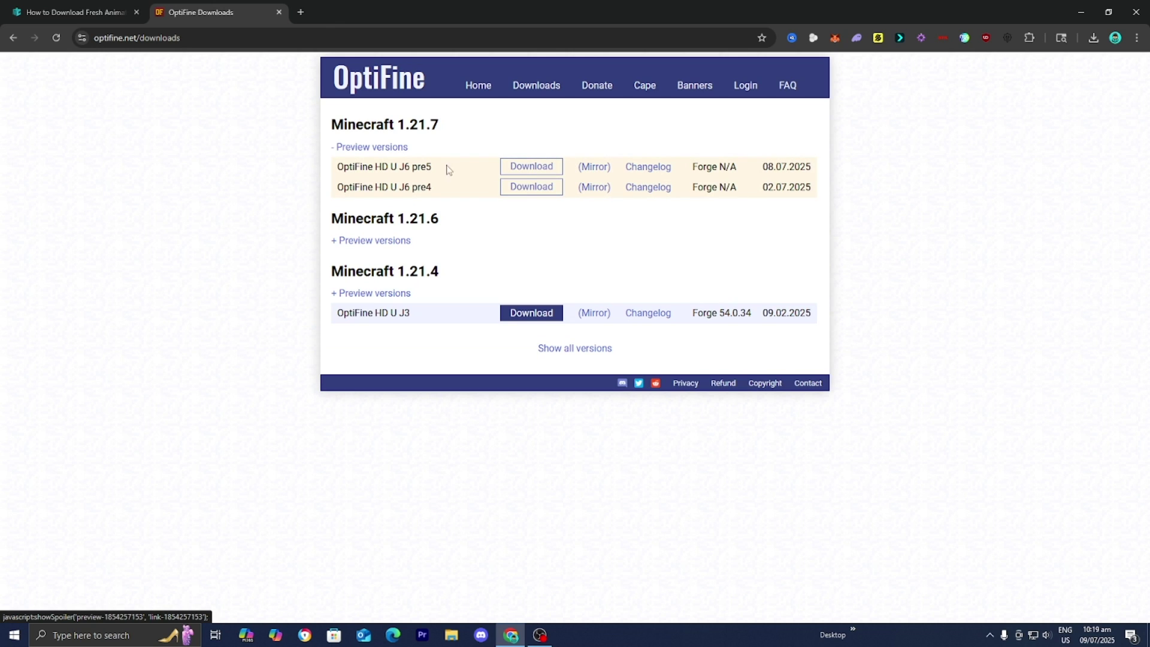
{"action": "left_click", "coordinate": [527, 173]}
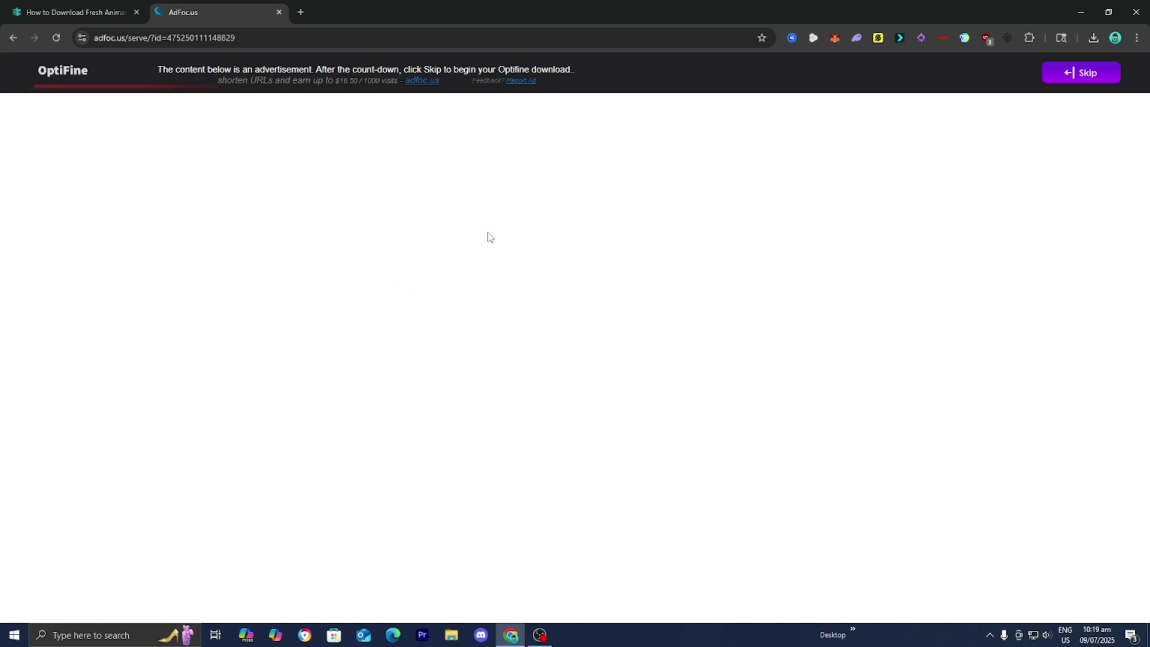
- Skip the AdFoc.us advertisement to reach the OptiFine 1.21.7 HD U J6 pre5 download page
{"action": "left_click", "coordinate": [1070, 77]}
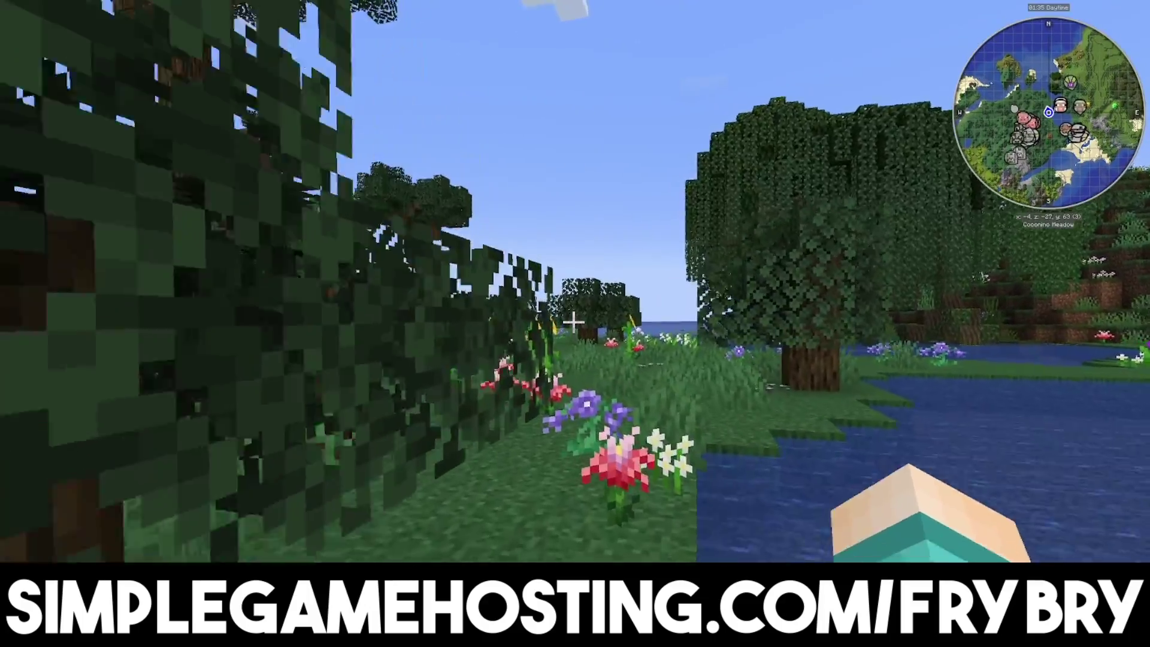
{"action": "key", "text": "w"}
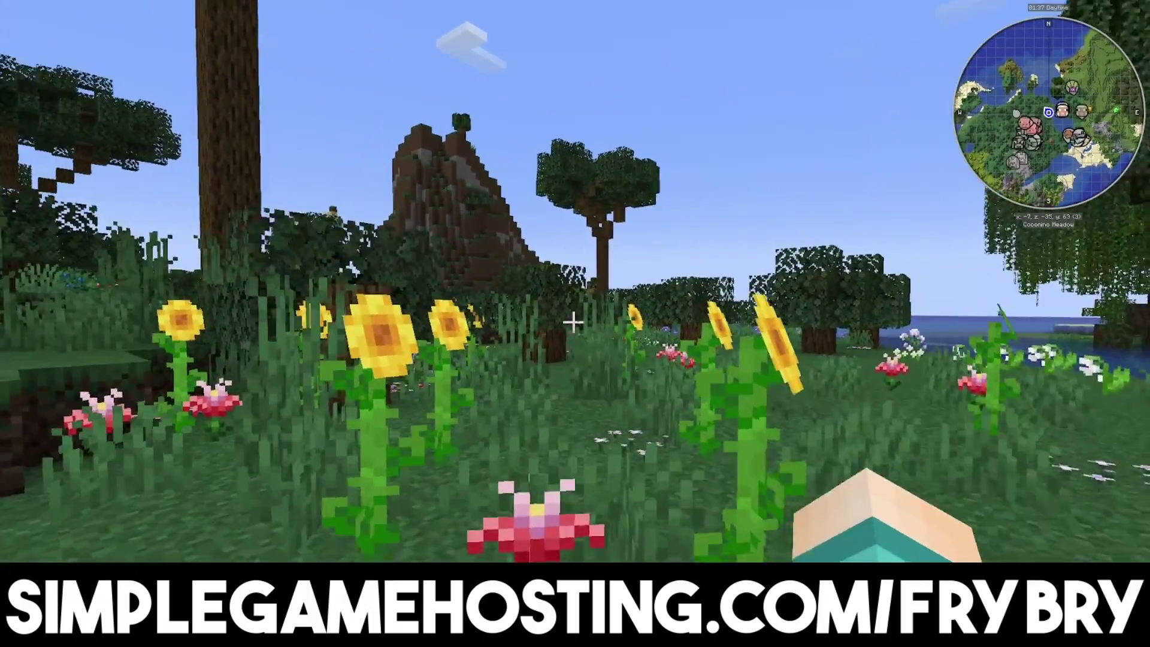
{"action": "key", "text": "w"}
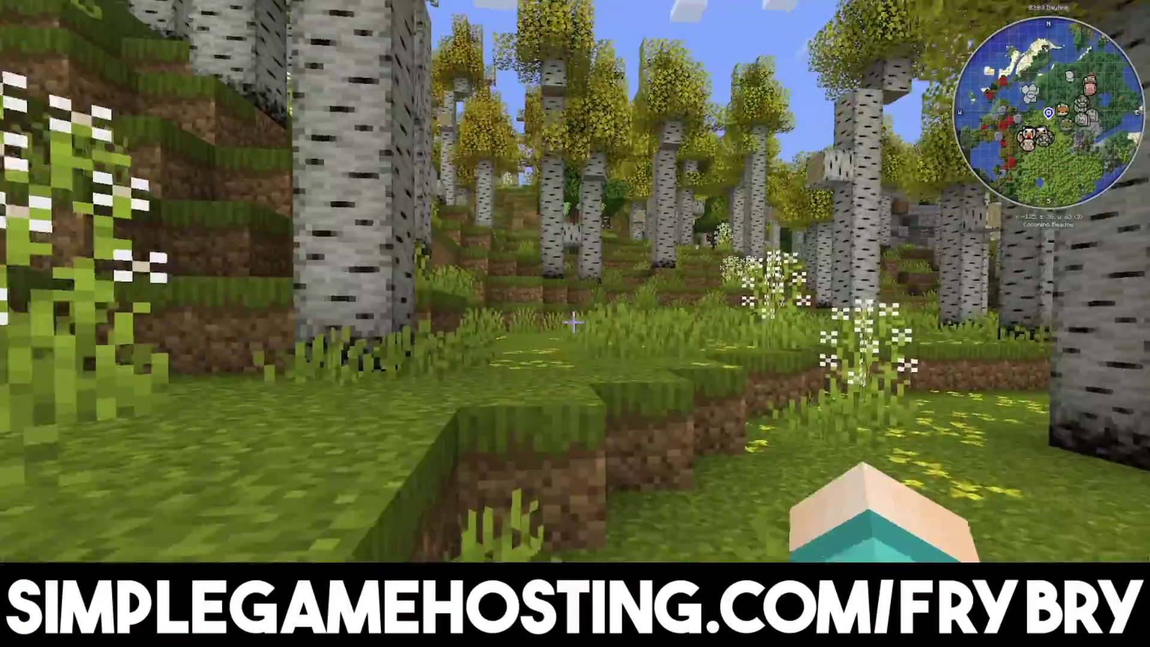
{"action": "key", "text": "w"}
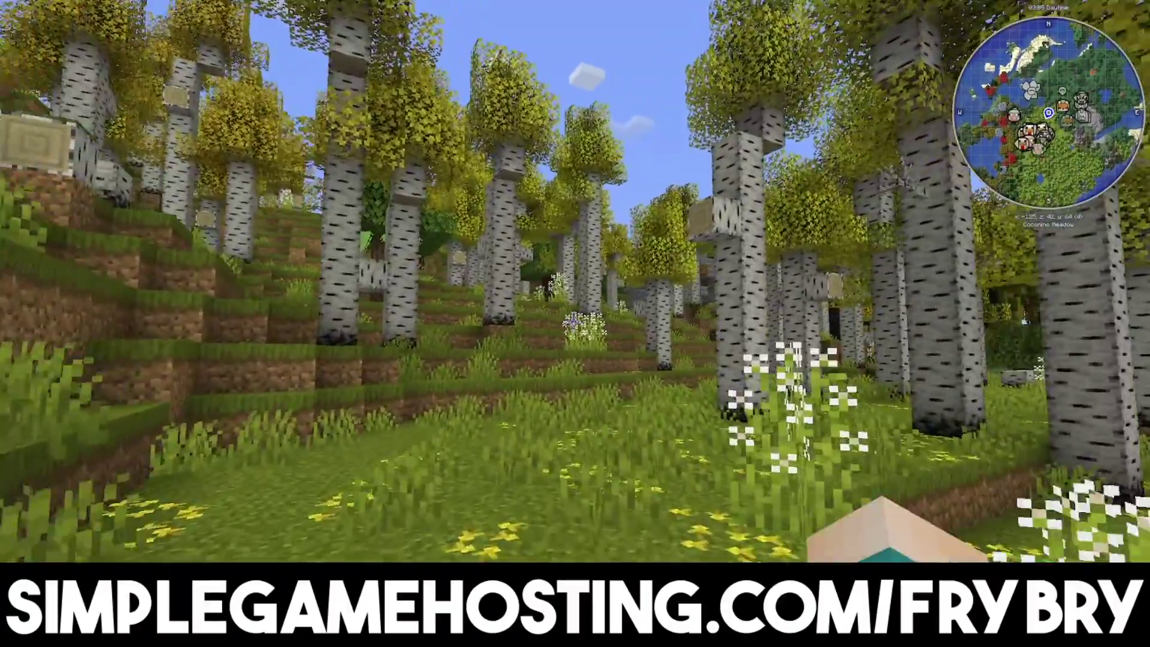
{"action": "key", "text": "w"}
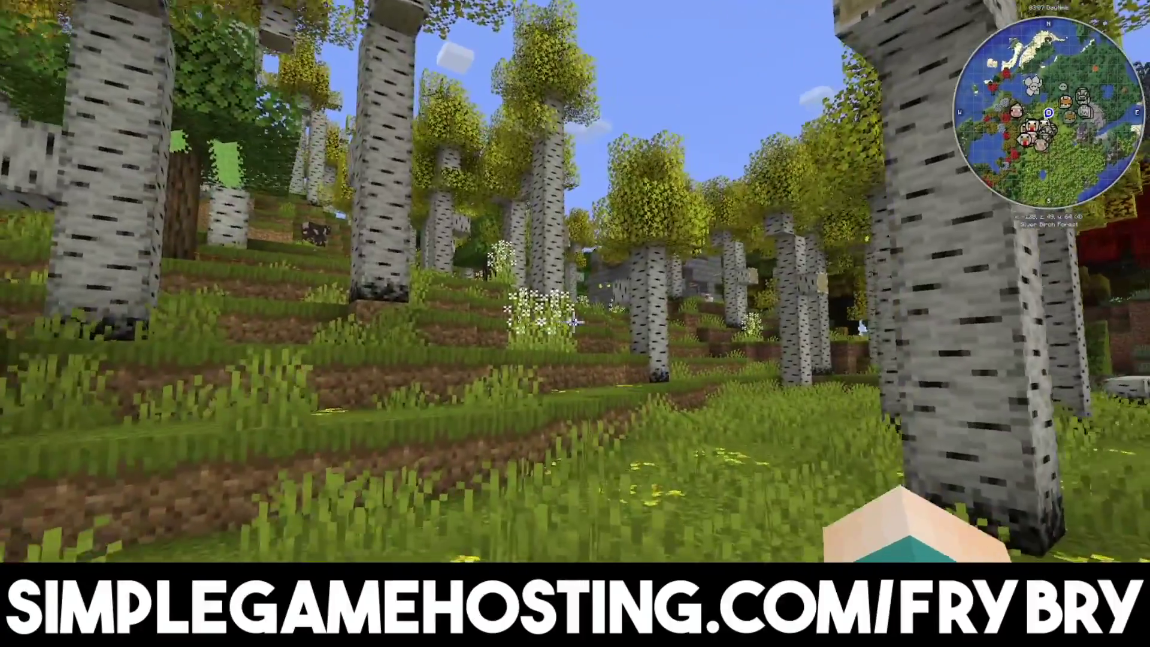
{"action": "key", "text": "w"}
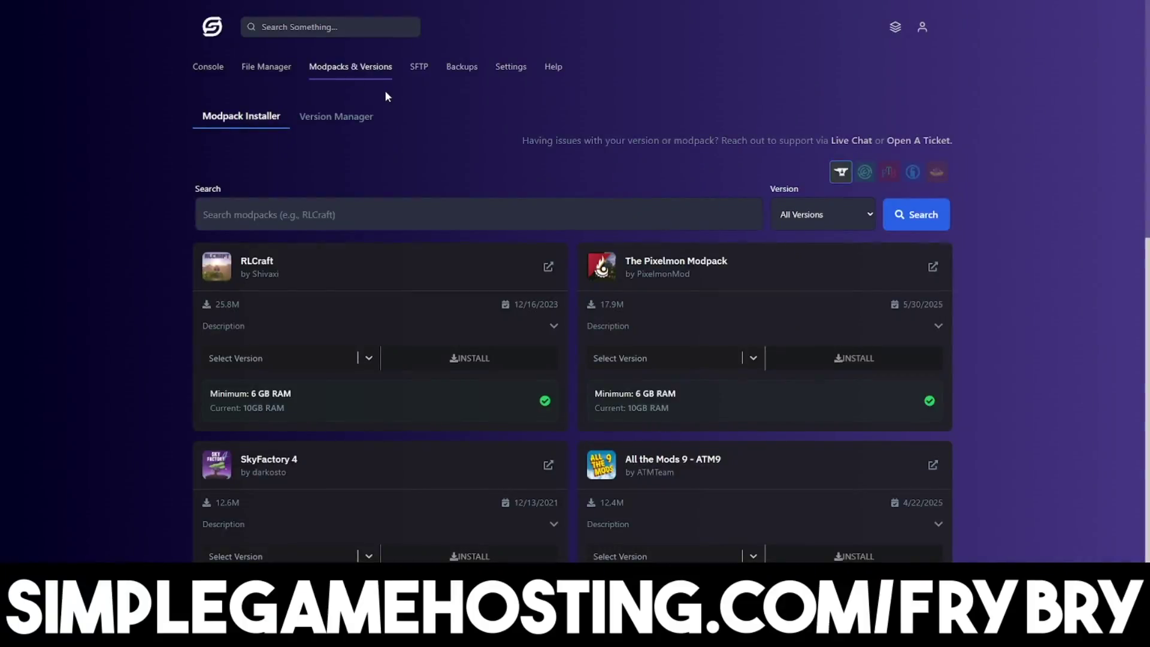
{"action": "scroll", "coordinate": [386, 96], "scroll_direction": "down", "scroll_amount": 2}
{"action": "scroll", "coordinate": [386, 92], "scroll_direction": "down", "scroll_amount": 4}
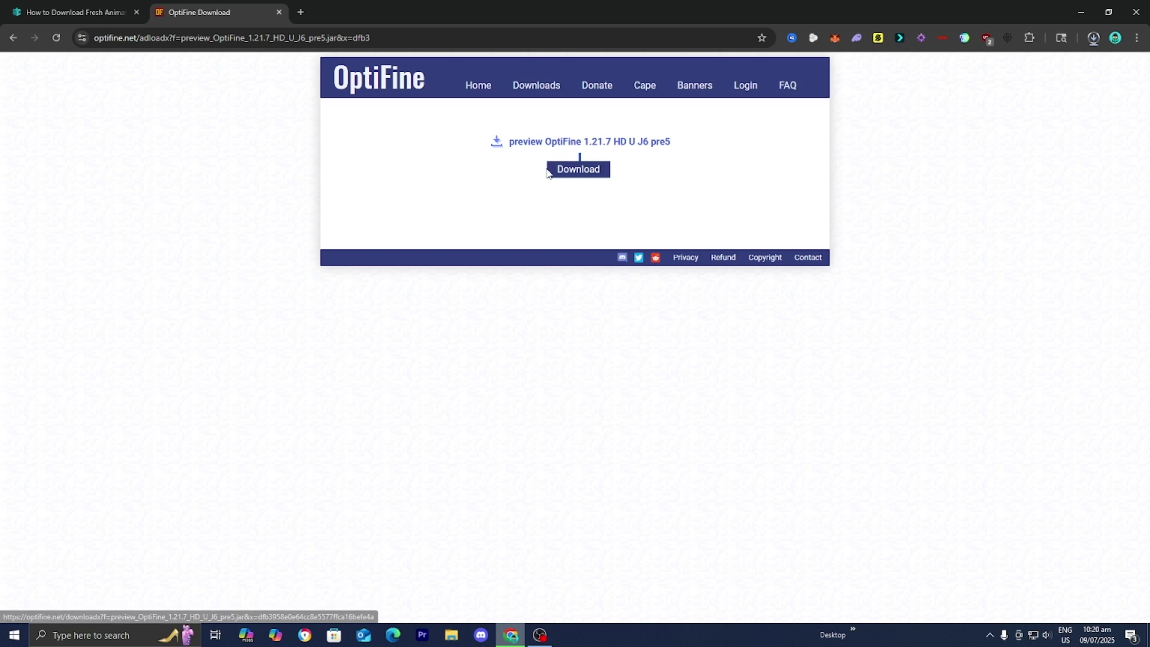
- Drag preview_OptiFine_1.21.7_HD_U_J6_pre5.jar from Chrome's downloads list onto the desktop
{"action": "left_click", "coordinate": [1093, 39]}
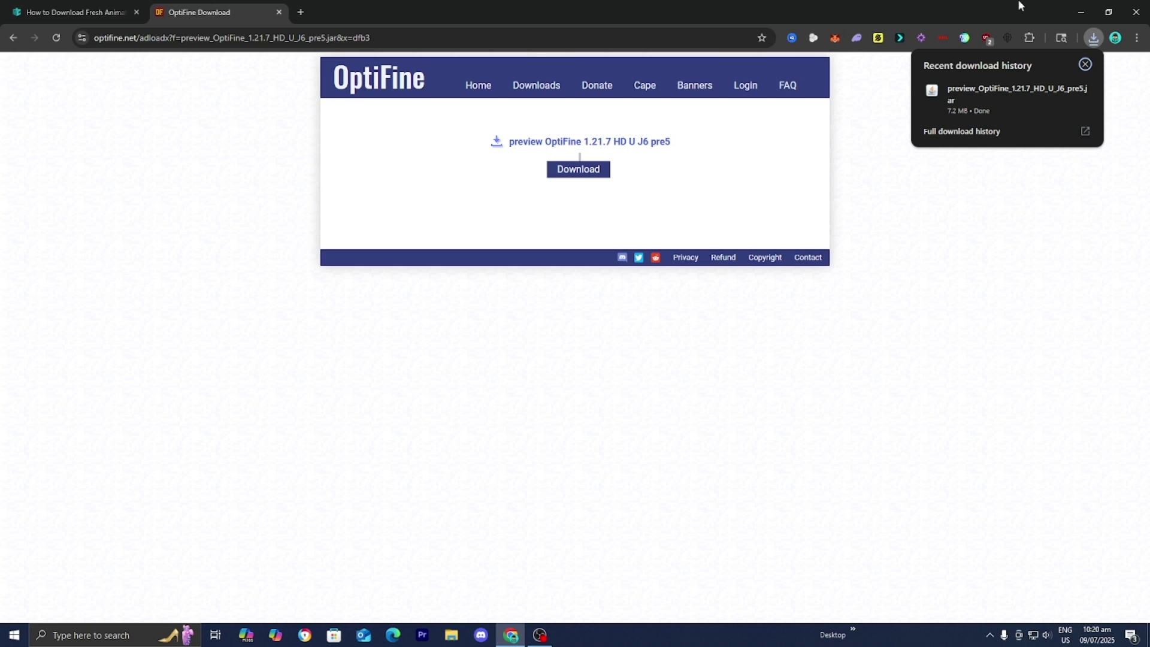
{"action": "left_click_drag", "start_coordinate": [980, 7], "coordinate": [912, 303]}
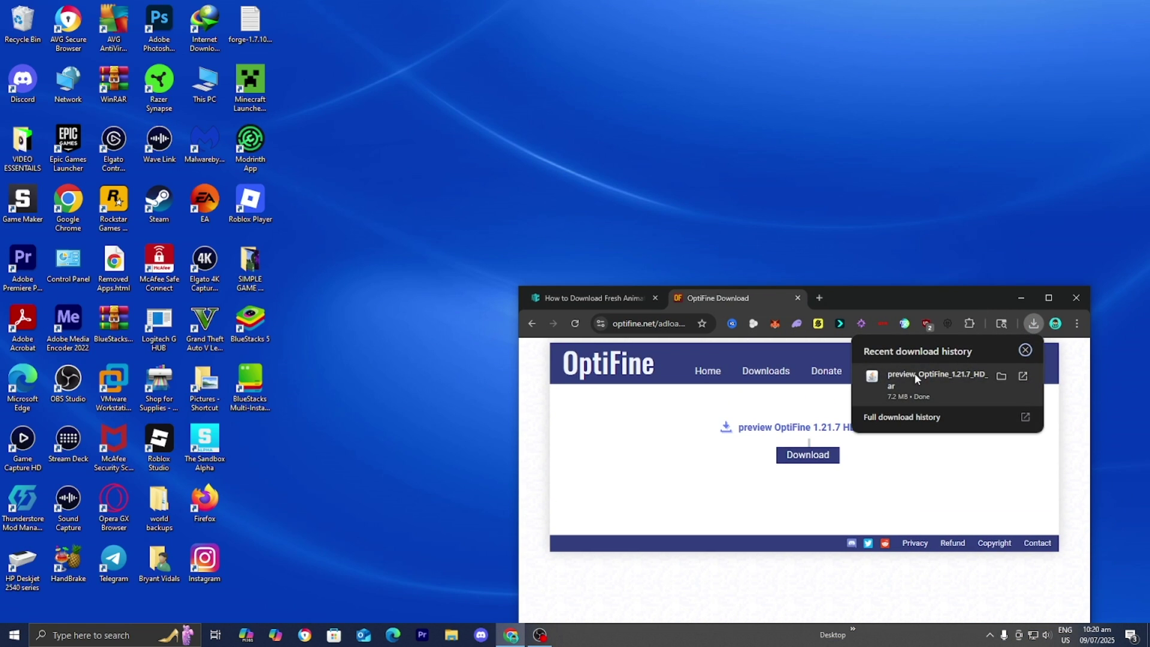
{"action": "left_click_drag", "start_coordinate": [914, 372], "coordinate": [665, 163]}
{"action": "left_click", "coordinate": [936, 195]}
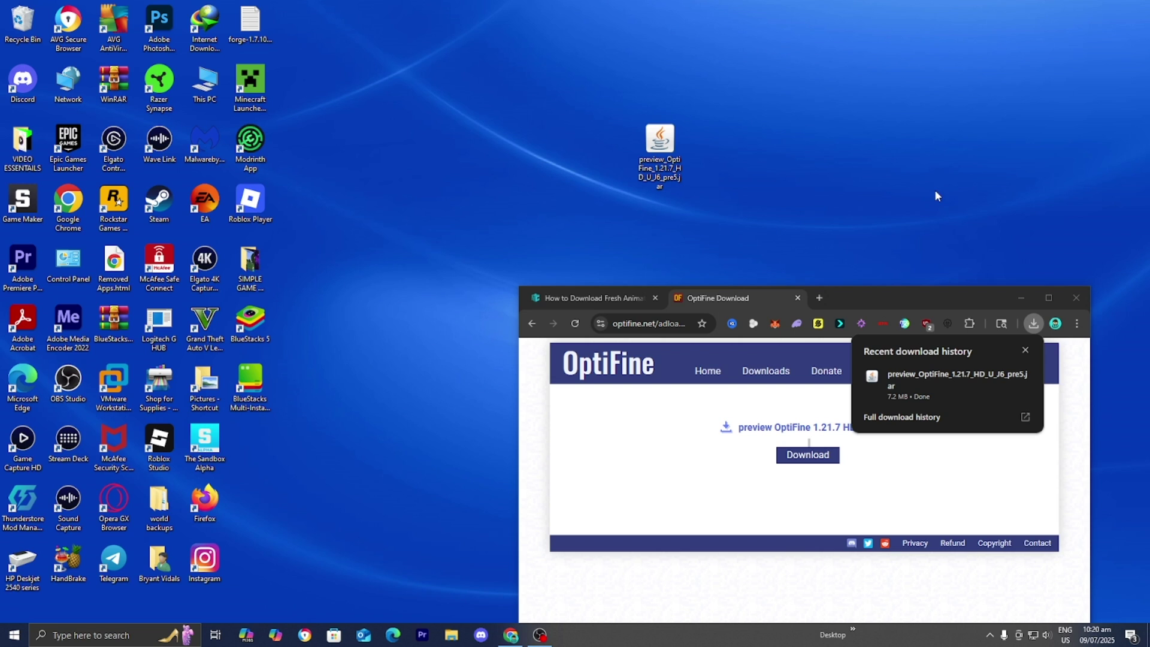
- Maximize Chrome and return to the guide, scrolled to Step 2: Install Java
{"action": "left_click", "coordinate": [1045, 297]}
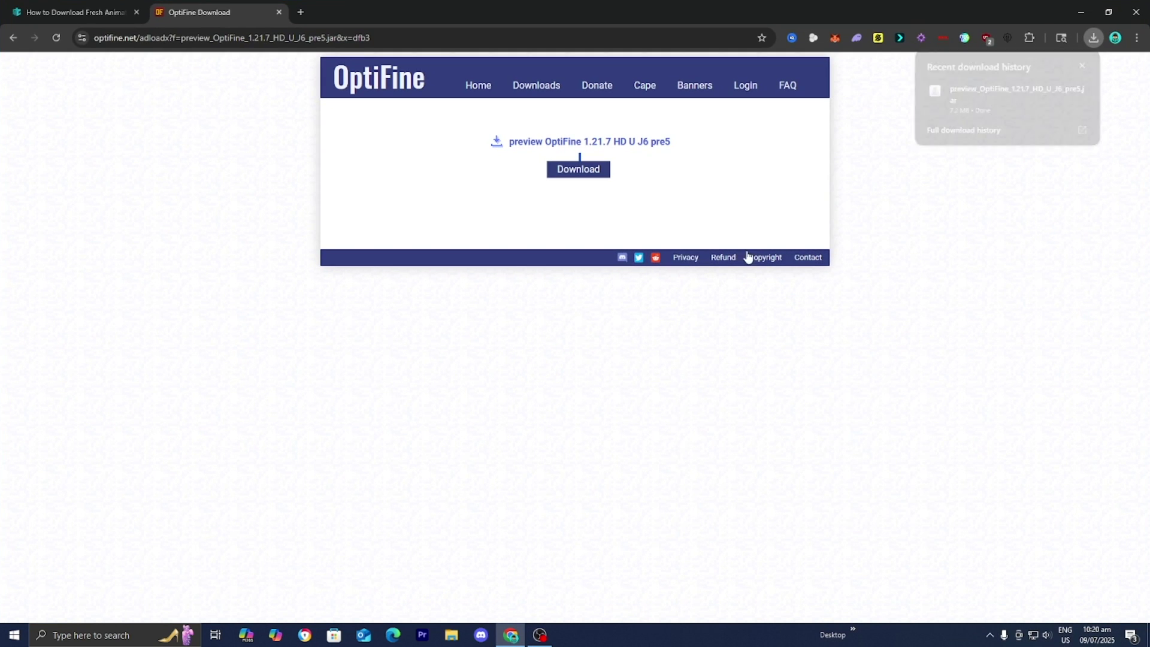
{"action": "left_click", "coordinate": [58, 7]}
{"action": "scroll", "coordinate": [80, 154], "scroll_direction": "down", "scroll_amount": 7}
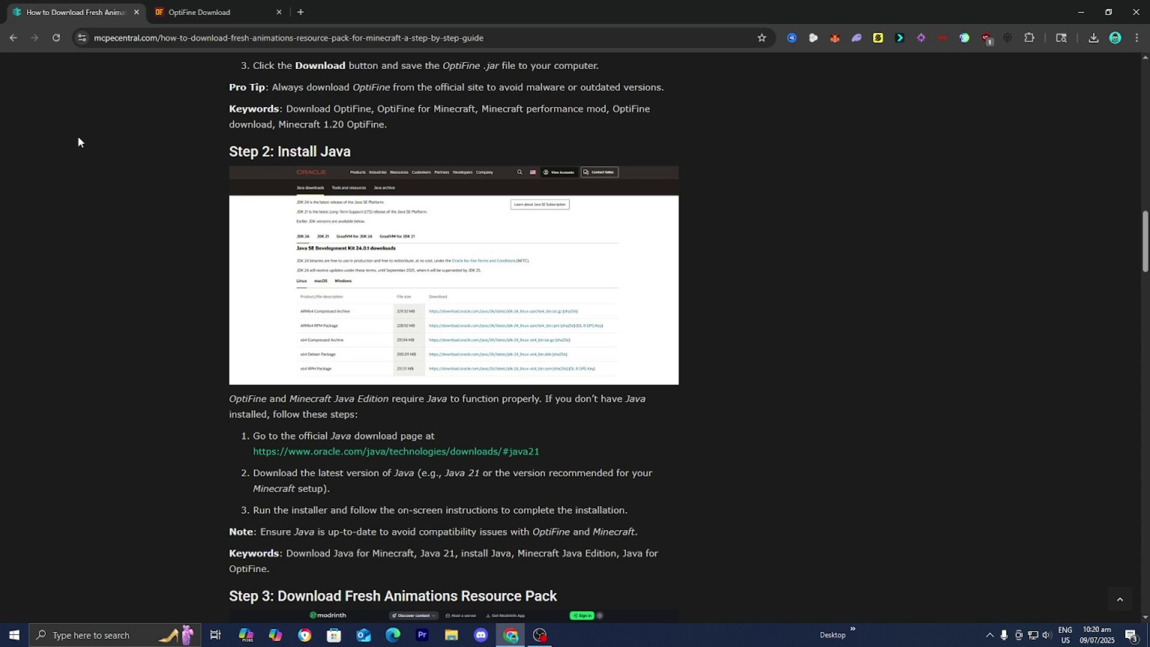
- Open Oracle's Java downloads and pick out the JDK 21 Windows x64 Installer
{"action": "left_click_drag", "start_coordinate": [253, 65], "coordinate": [302, 150]}
{"action": "left_click", "coordinate": [302, 151]}
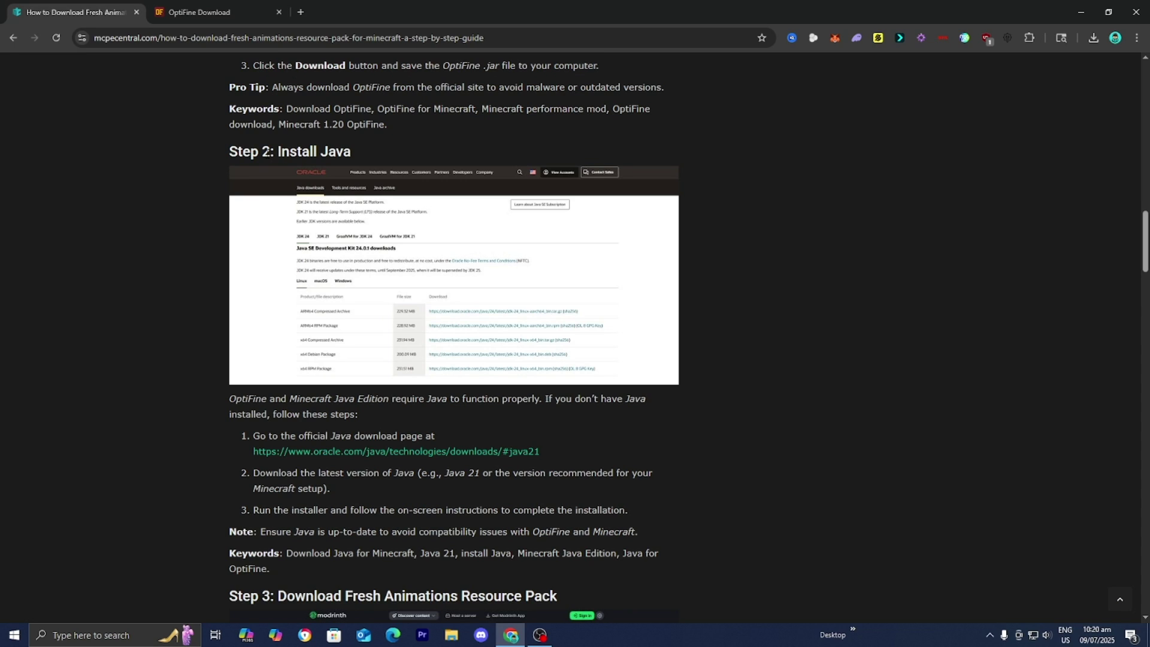
{"action": "left_click", "coordinate": [372, 453]}
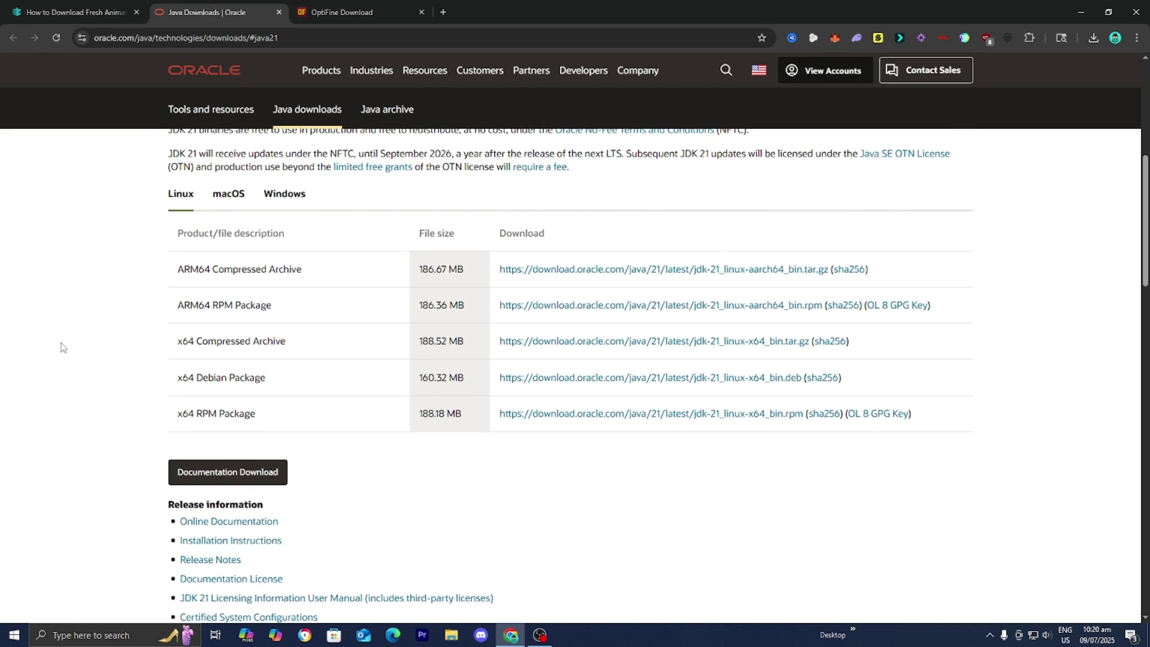
{"action": "scroll", "coordinate": [63, 347], "scroll_direction": "up", "scroll_amount": 2}
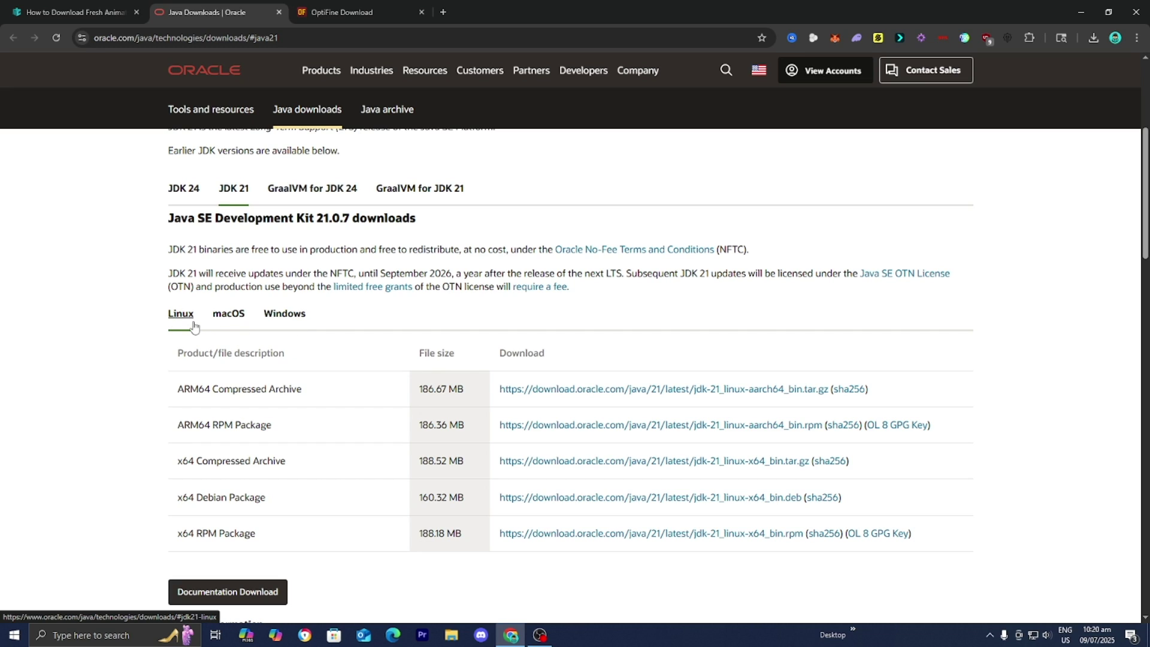
{"action": "left_click", "coordinate": [282, 312]}
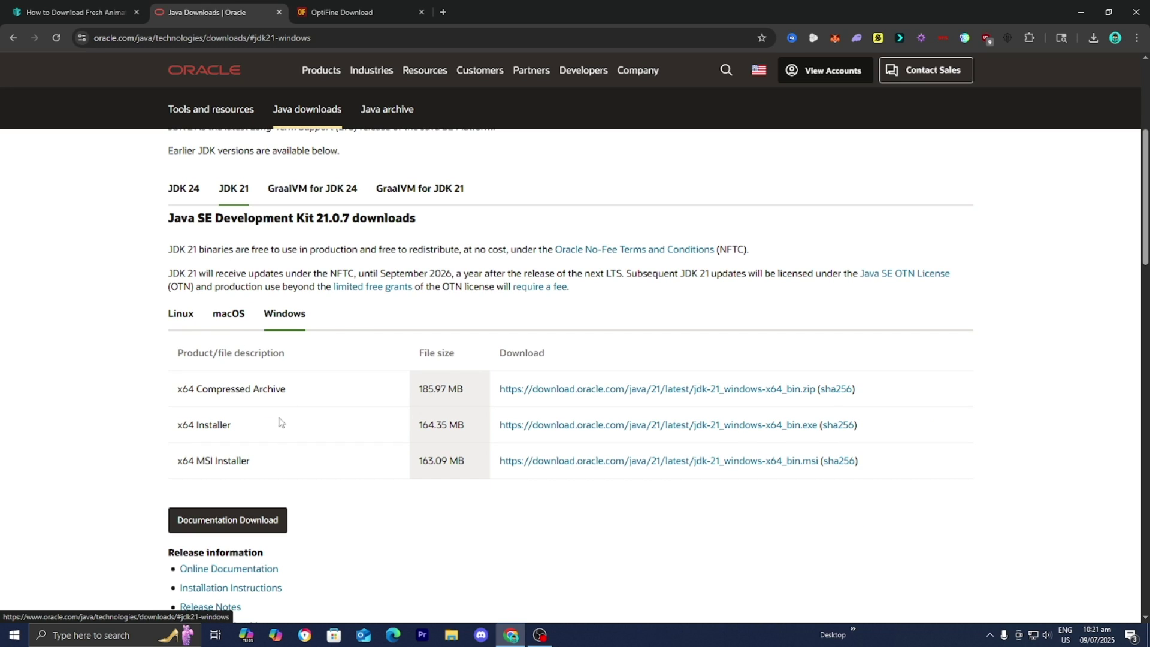
{"action": "left_click_drag", "start_coordinate": [277, 424], "coordinate": [159, 431]}
{"action": "triple_click", "coordinate": [177, 429]}
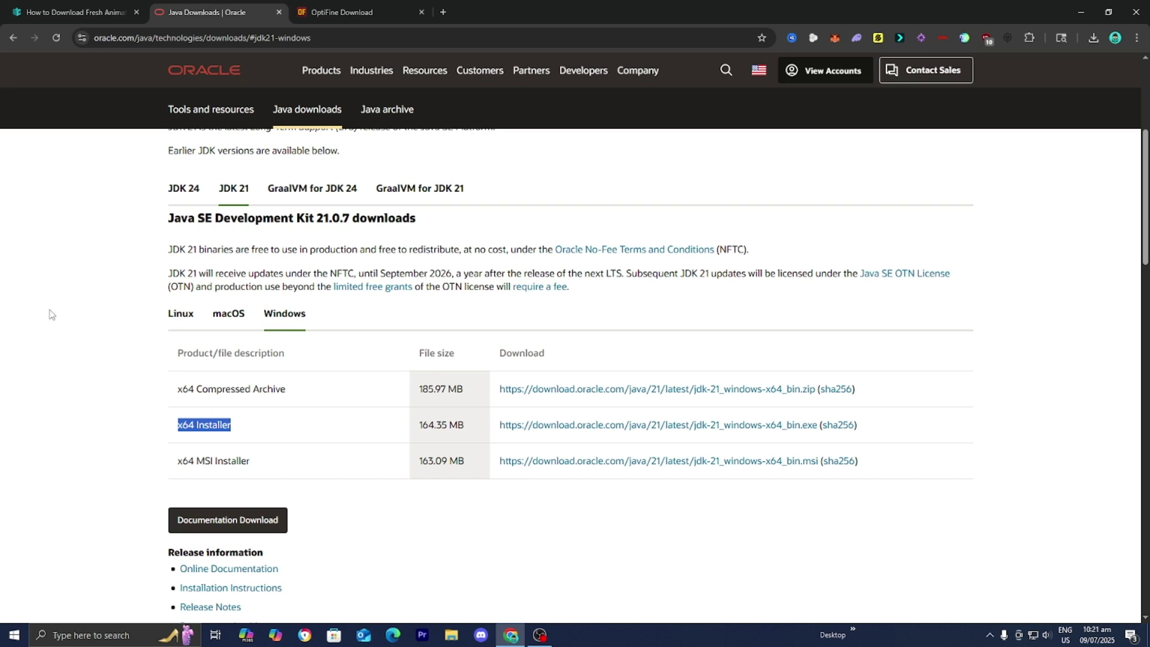
- Follow the guide's Step 3 Modrinth link and list the Fresh Animations versions, 1.9.4 first
{"action": "left_click", "coordinate": [78, 5]}
{"action": "scroll", "coordinate": [147, 243], "scroll_direction": "down", "scroll_amount": 7}
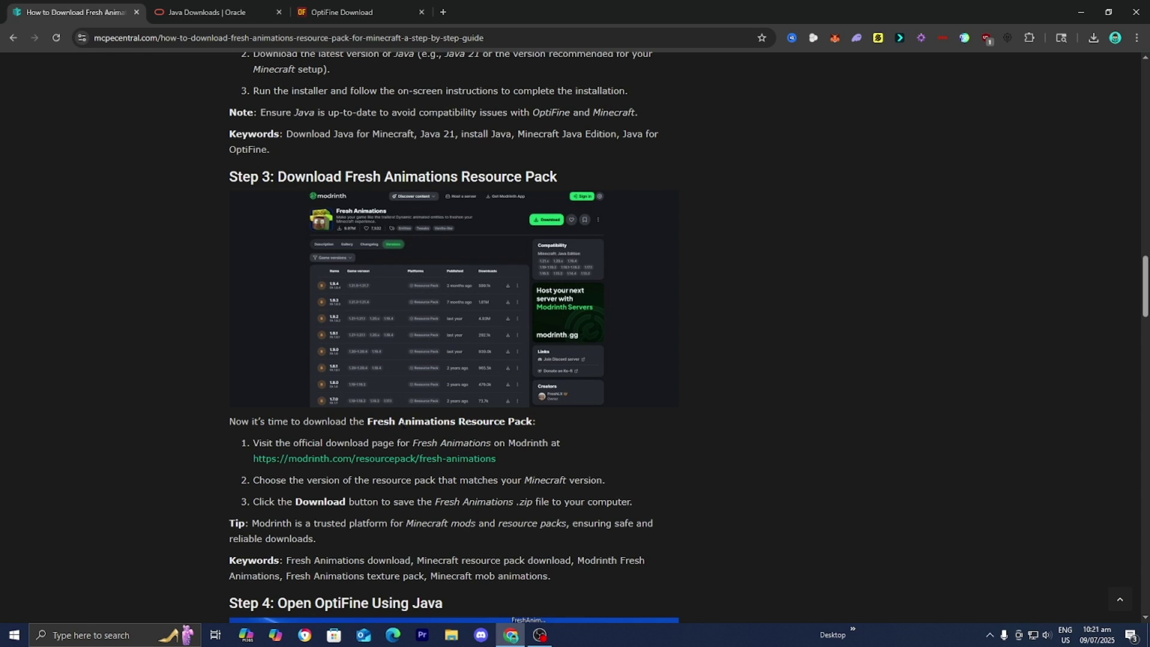
{"action": "left_click", "coordinate": [411, 459]}
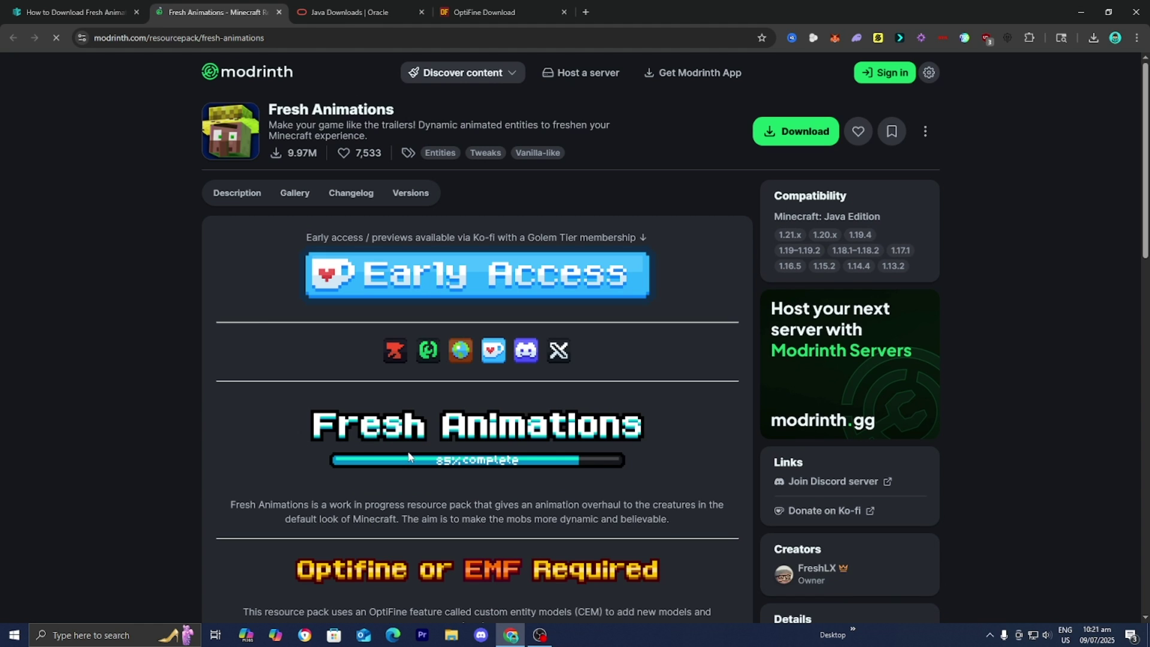
{"action": "left_click", "coordinate": [405, 199]}
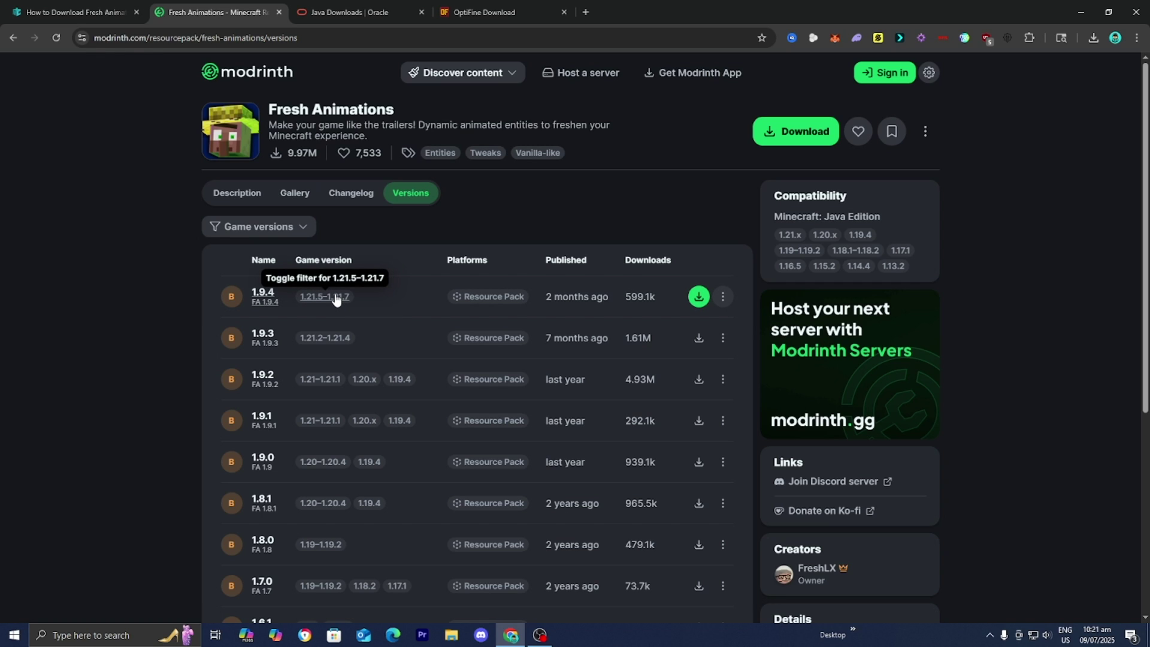
- Download Fresh Animations 1.9.4 and drag its zip from the downloads list onto the desktop
{"action": "left_click", "coordinate": [696, 299]}
{"action": "left_click_drag", "start_coordinate": [898, 12], "coordinate": [856, 341]}
{"action": "left_click", "coordinate": [916, 369]}
{"action": "left_click_drag", "start_coordinate": [845, 414], "coordinate": [617, 153]}
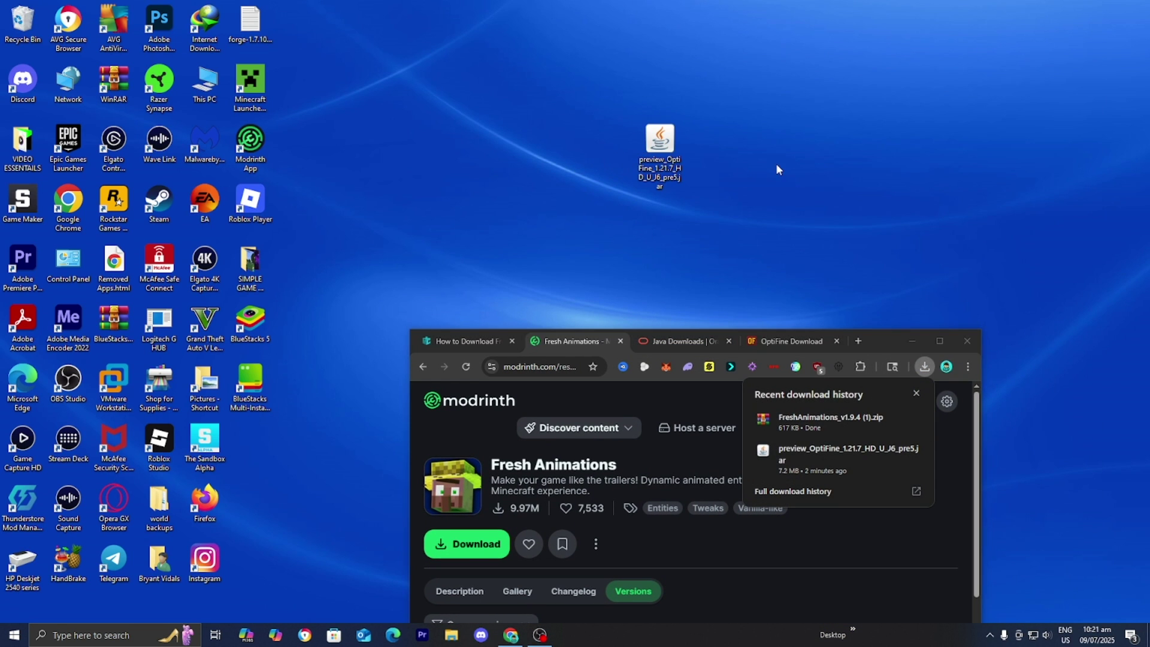
- Minimize Chrome and line up the Fresh Animations zip beside the OptiFine jar on the desktop
{"action": "left_click", "coordinate": [908, 343]}
{"action": "left_click_drag", "start_coordinate": [595, 110], "coordinate": [595, 236]}
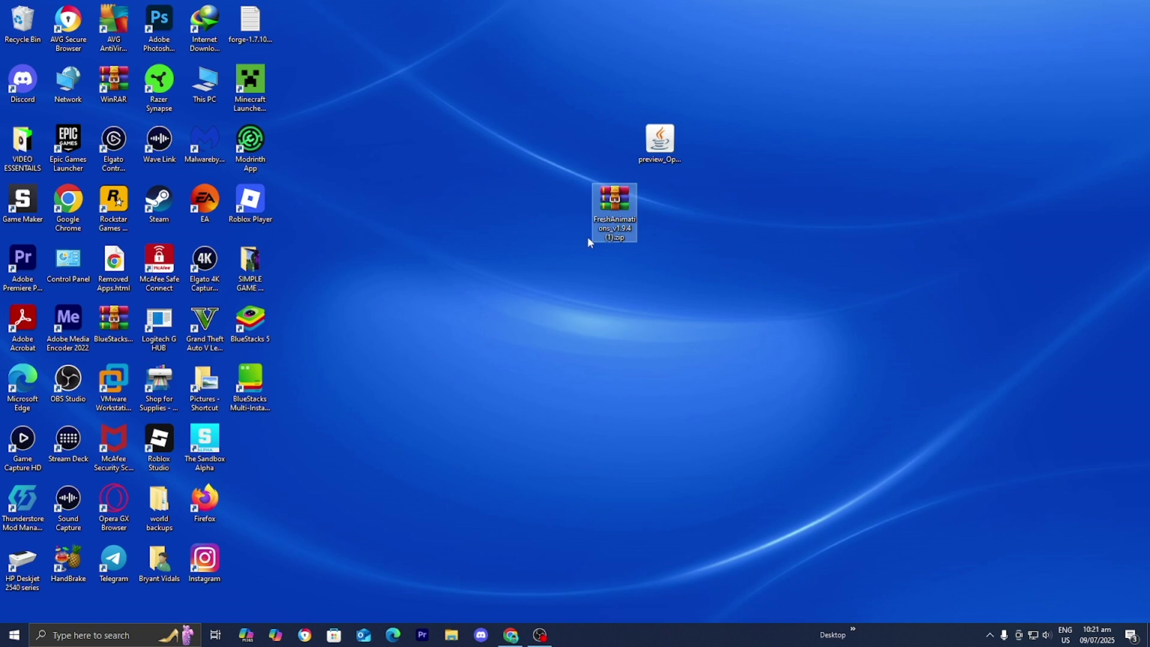
{"action": "left_click_drag", "start_coordinate": [651, 154], "coordinate": [616, 263]}
{"action": "left_click", "coordinate": [616, 204]}
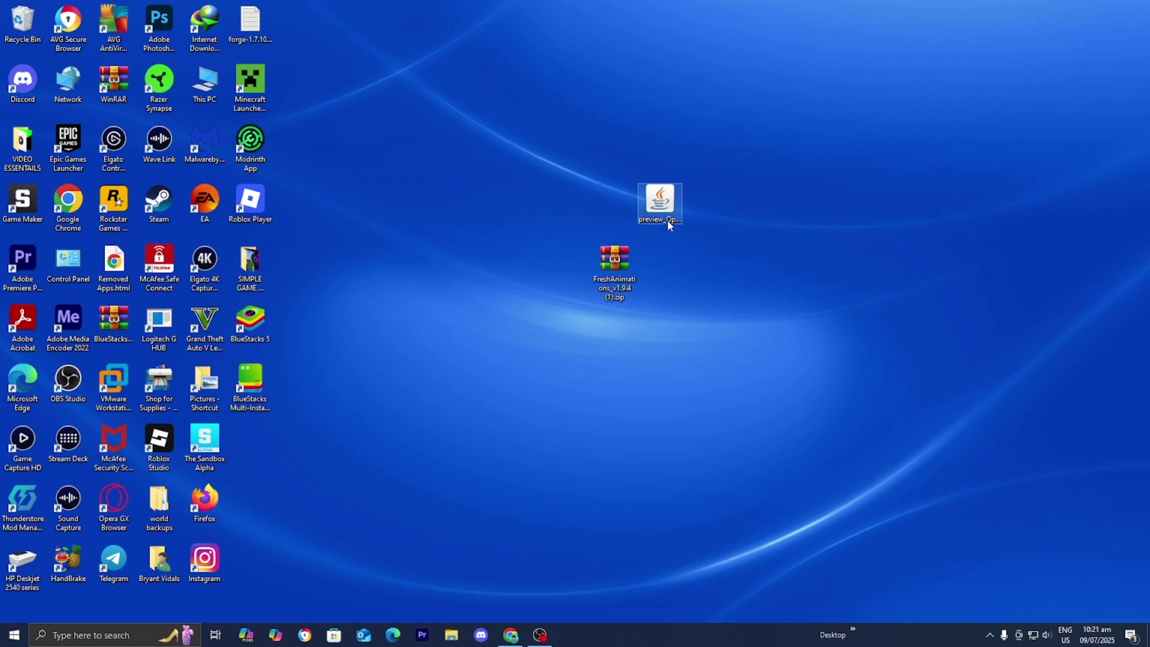
{"action": "left_click_drag", "start_coordinate": [667, 220], "coordinate": [666, 280]}
{"action": "left_click", "coordinate": [824, 239]}
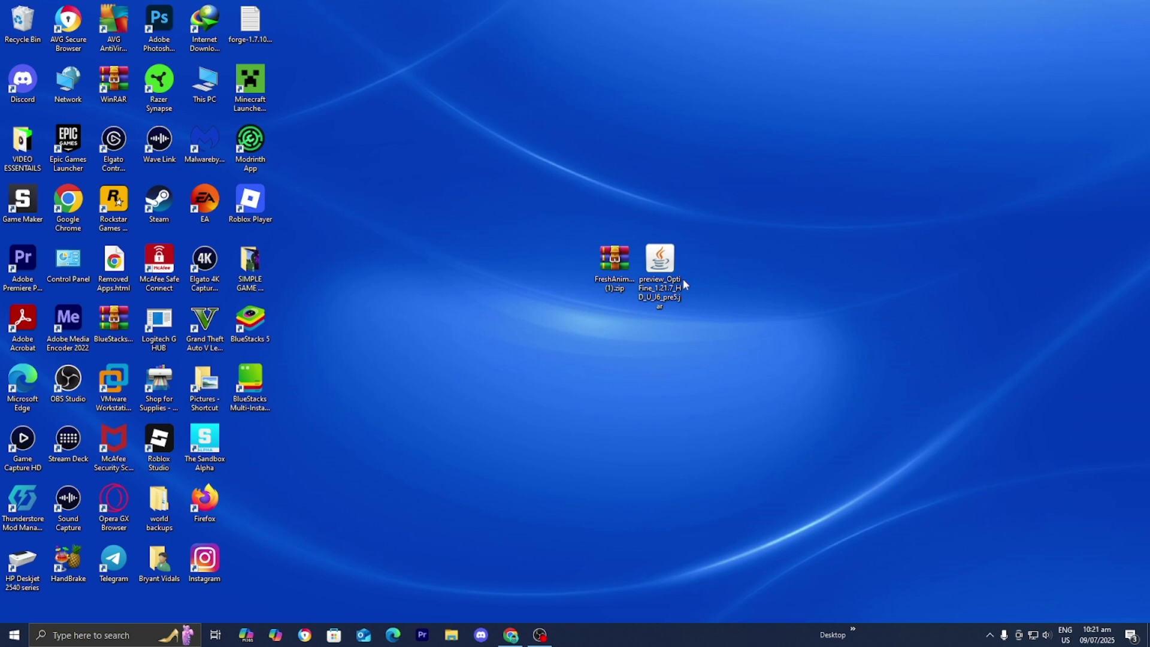
{"action": "left_click", "coordinate": [619, 269]}
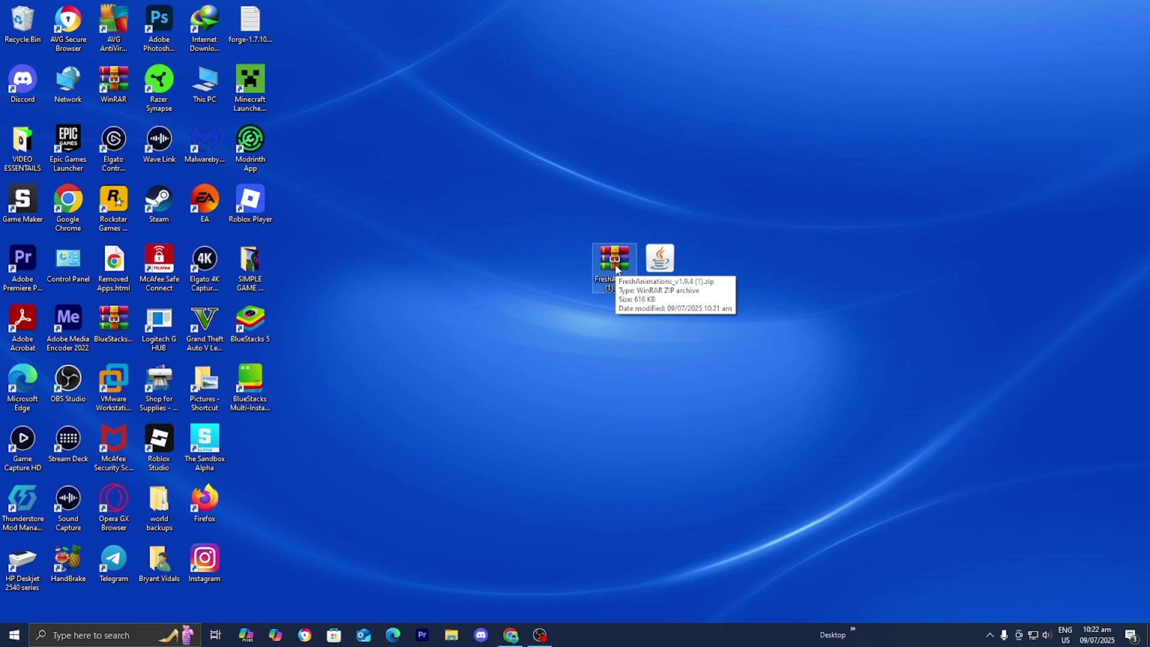
- Run the OptiFine jar with Java(TM) Platform SE binary and install HD Ultra J6 pre5 for 1.21.7
{"action": "left_click", "coordinate": [657, 278]}
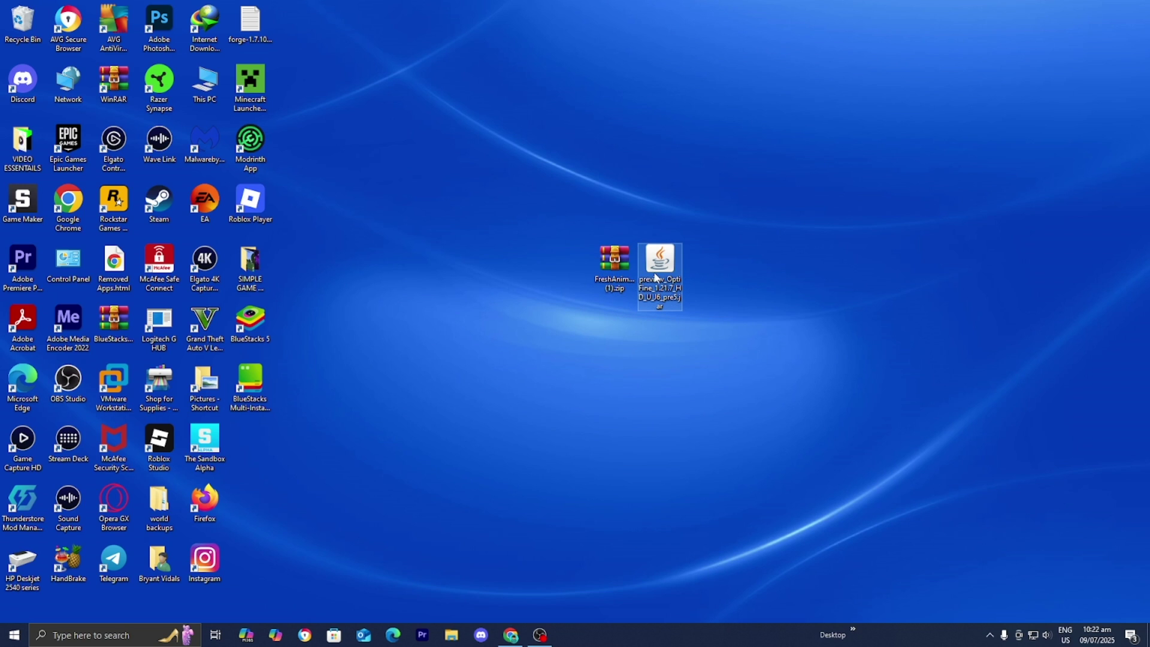
{"action": "right_click", "coordinate": [657, 279]}
{"action": "mouse_move", "coordinate": [697, 336]}
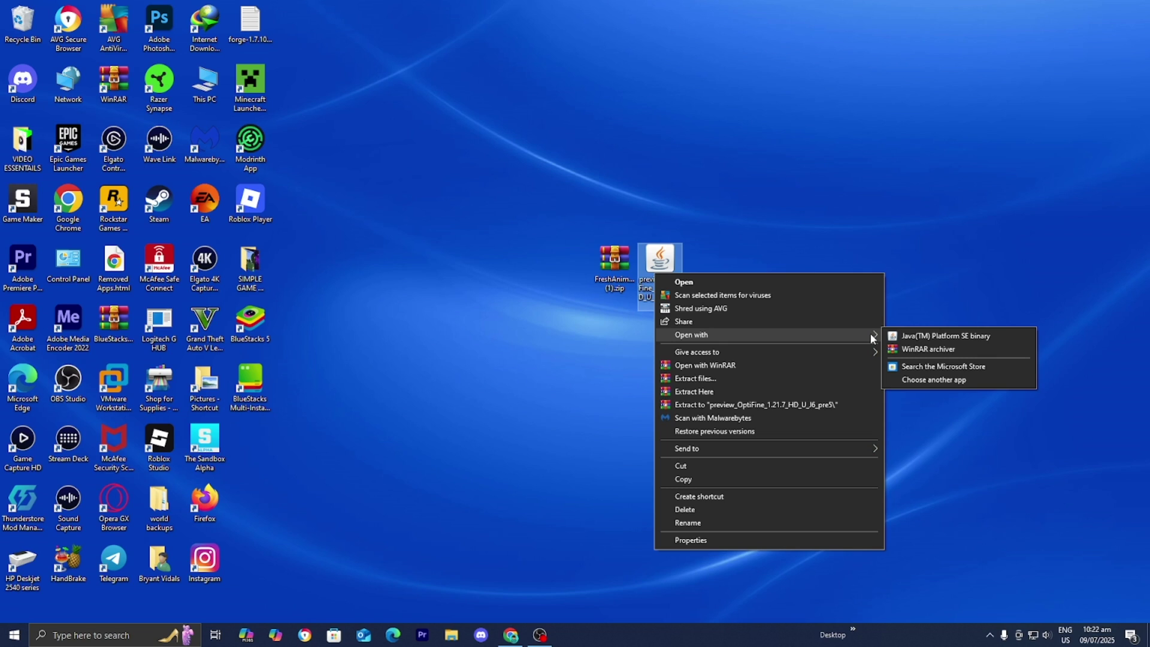
{"action": "left_click", "coordinate": [887, 338]}
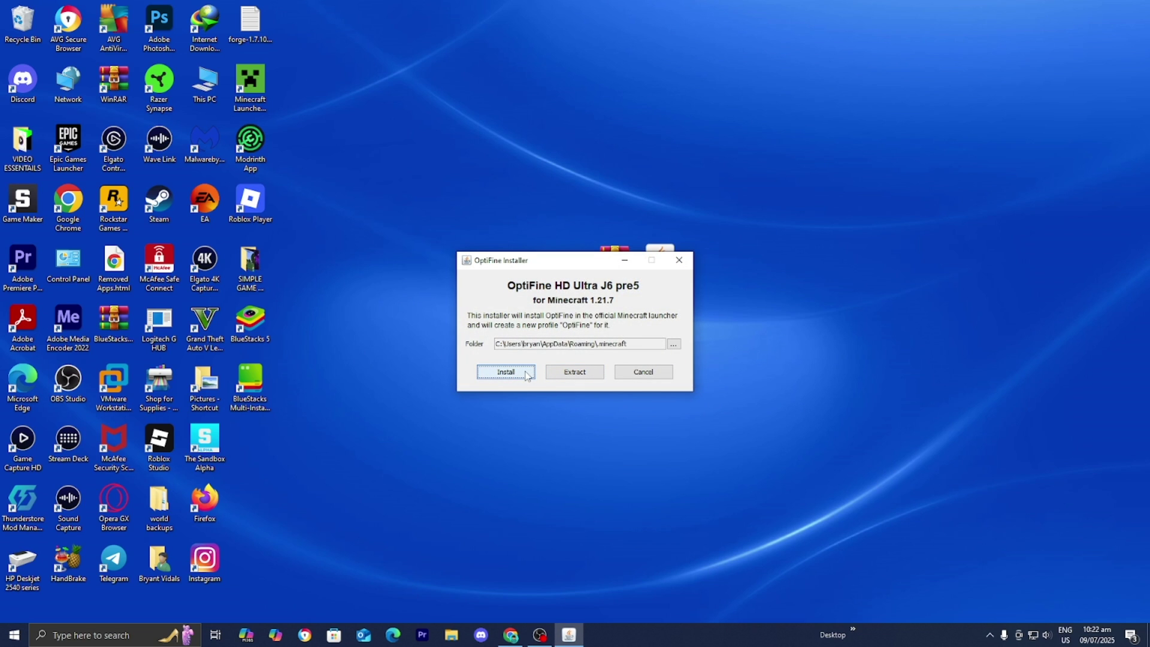
{"action": "left_click", "coordinate": [528, 375]}
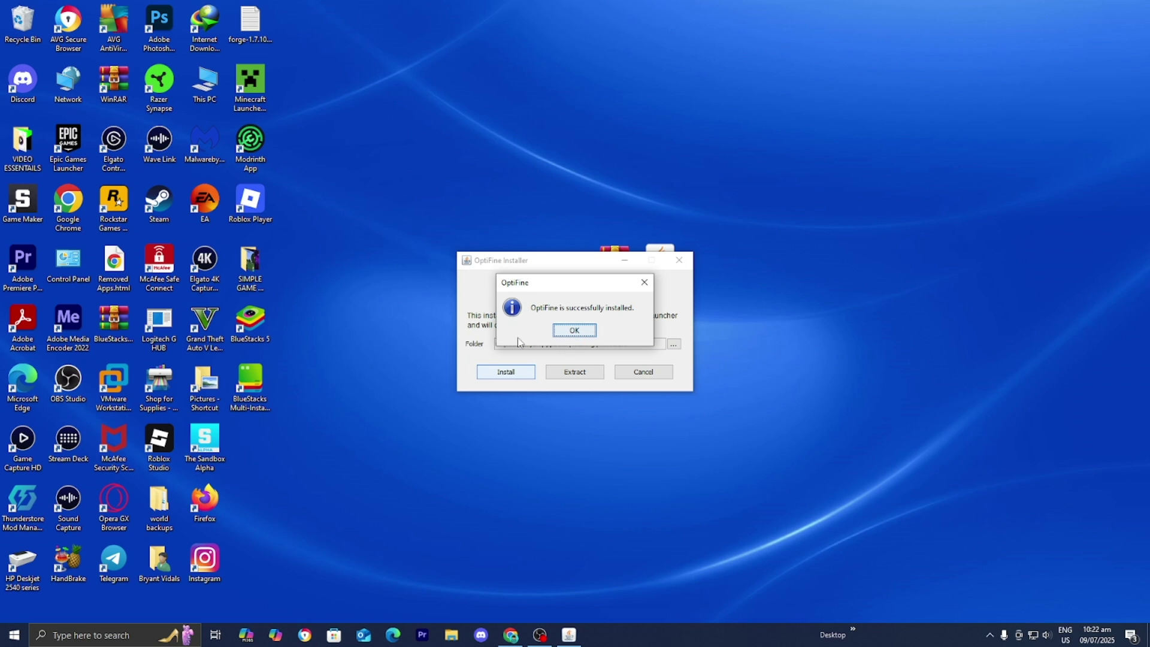
{"action": "left_click", "coordinate": [574, 330]}
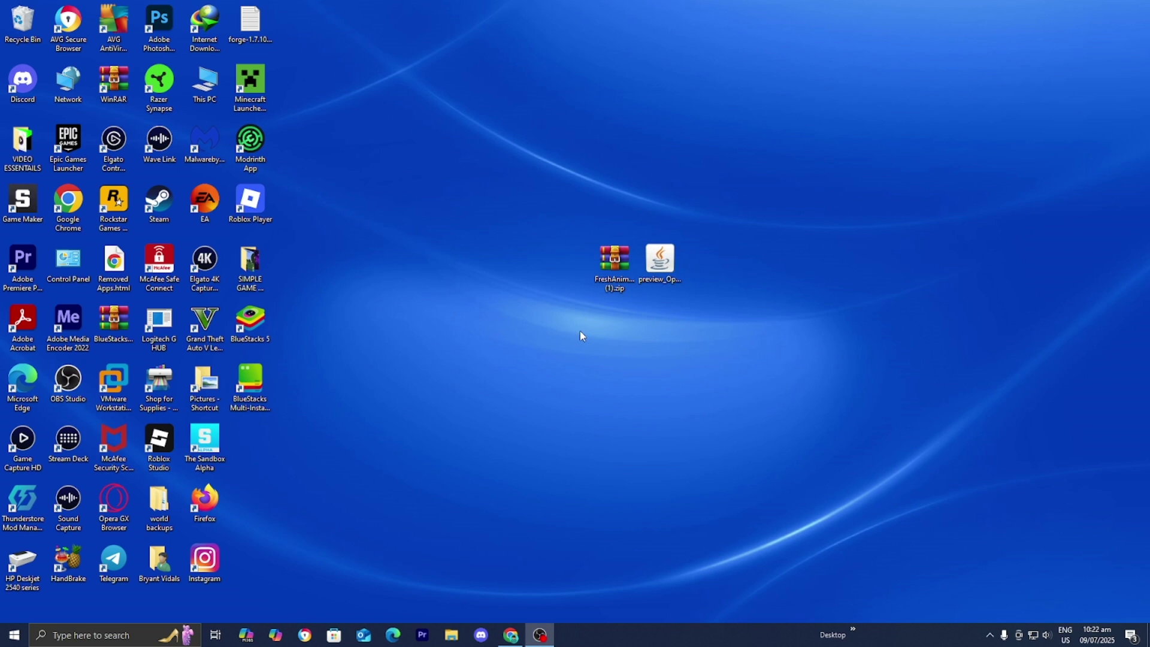
- Launch Minecraft Launcher from the desktop and view Installations showing the 1.21.7 OptiFine profile
{"action": "double_click", "coordinate": [252, 84]}
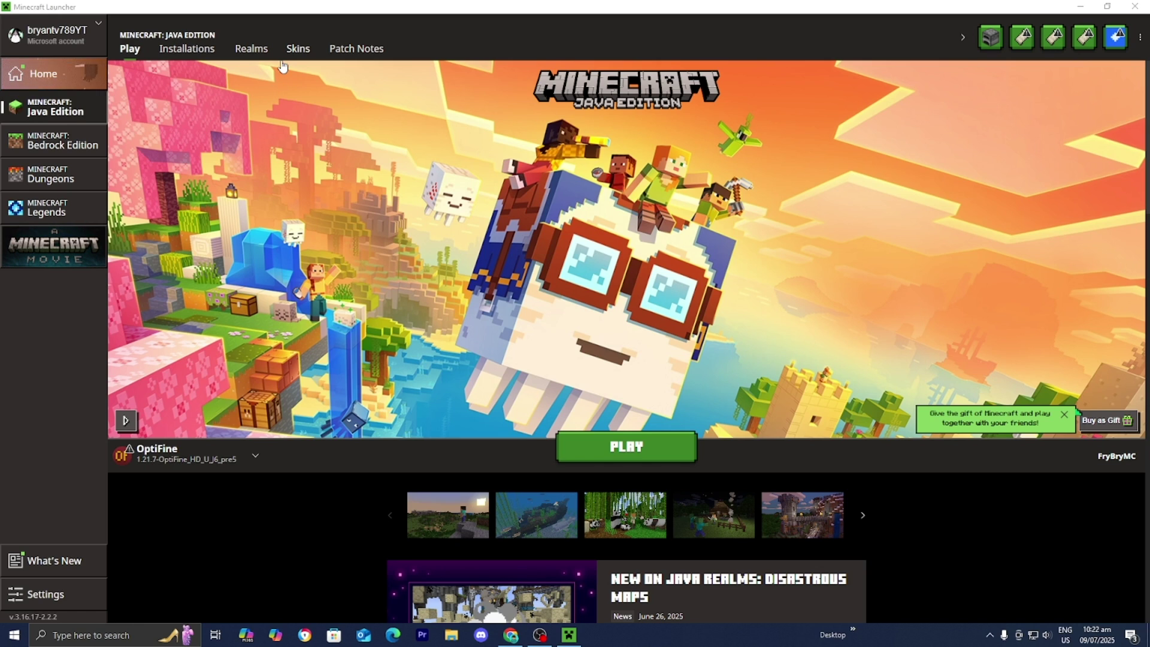
{"action": "left_click", "coordinate": [199, 51]}
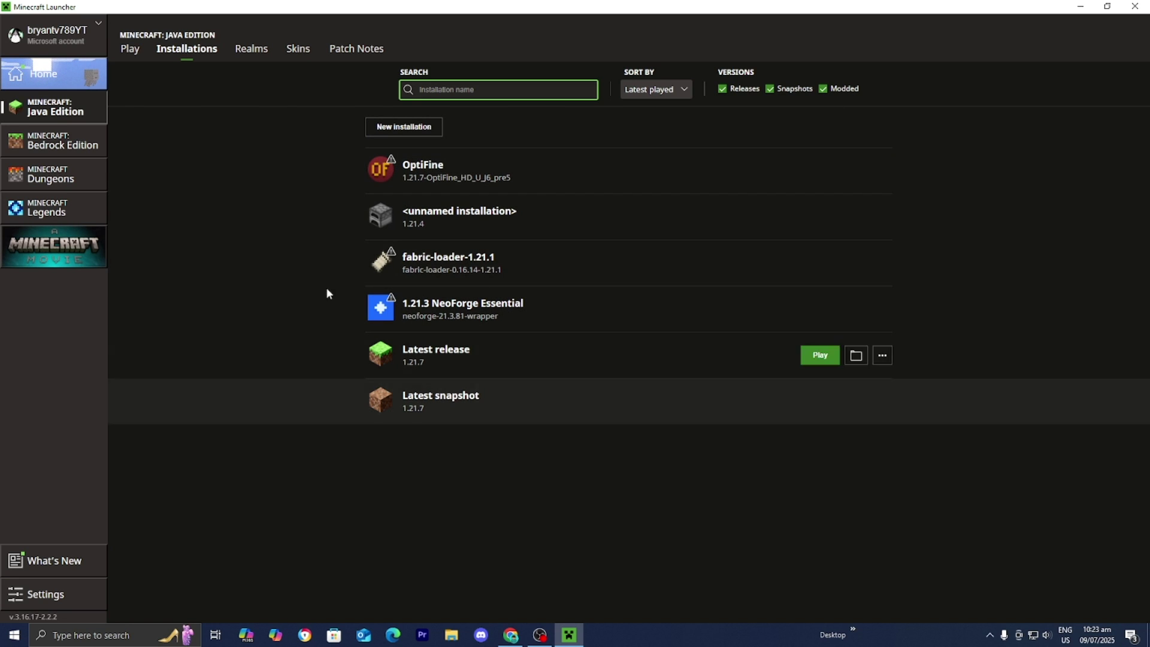
{"action": "mouse_move", "coordinate": [375, 252]}
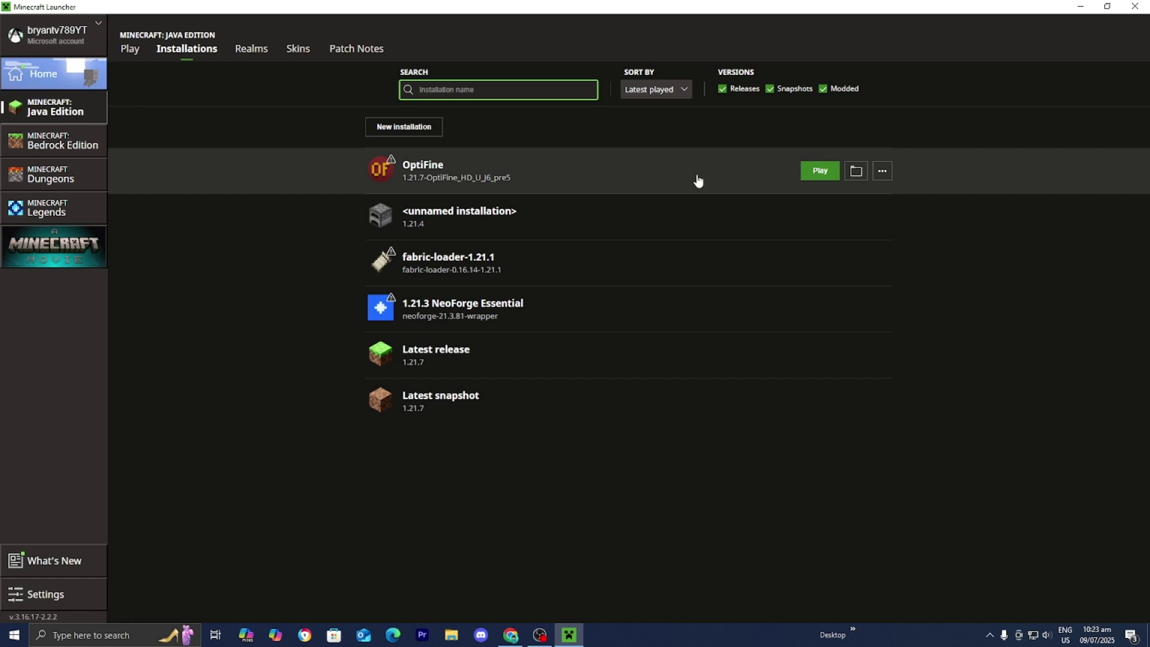
- Open the OptiFine profile's .minecraft folder and enter the resourcepacks folder
{"action": "left_click", "coordinate": [855, 172]}
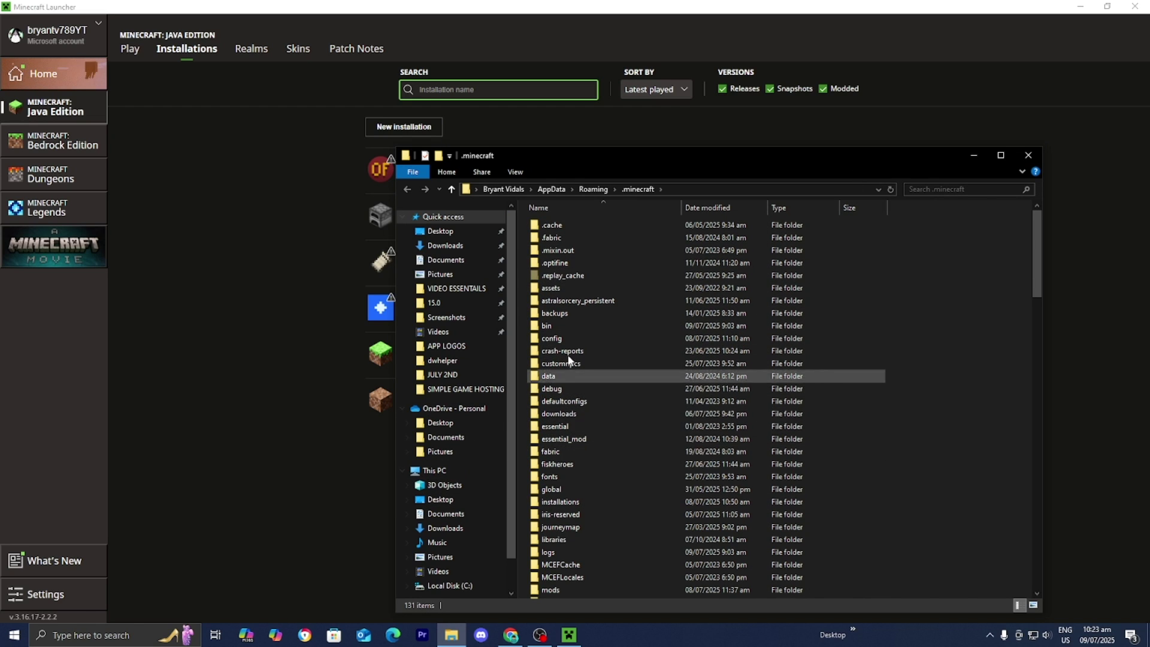
{"action": "scroll", "coordinate": [660, 351], "scroll_direction": "down", "scroll_amount": 7}
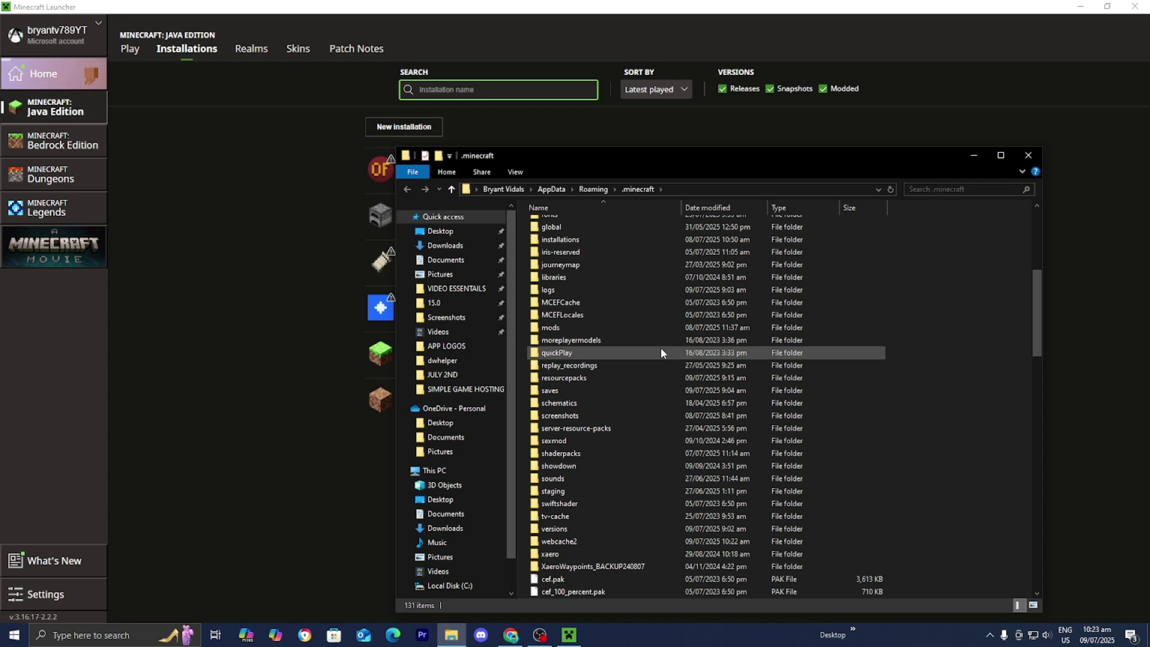
{"action": "left_click", "coordinate": [595, 378]}
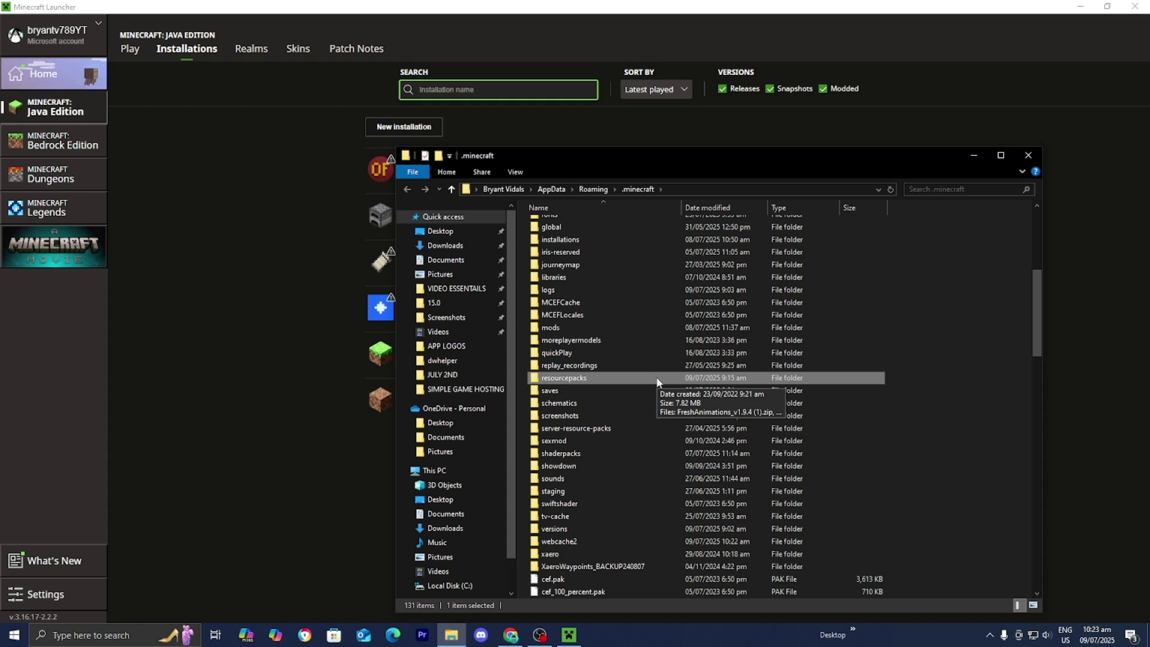
{"action": "right_click", "coordinate": [931, 378]}
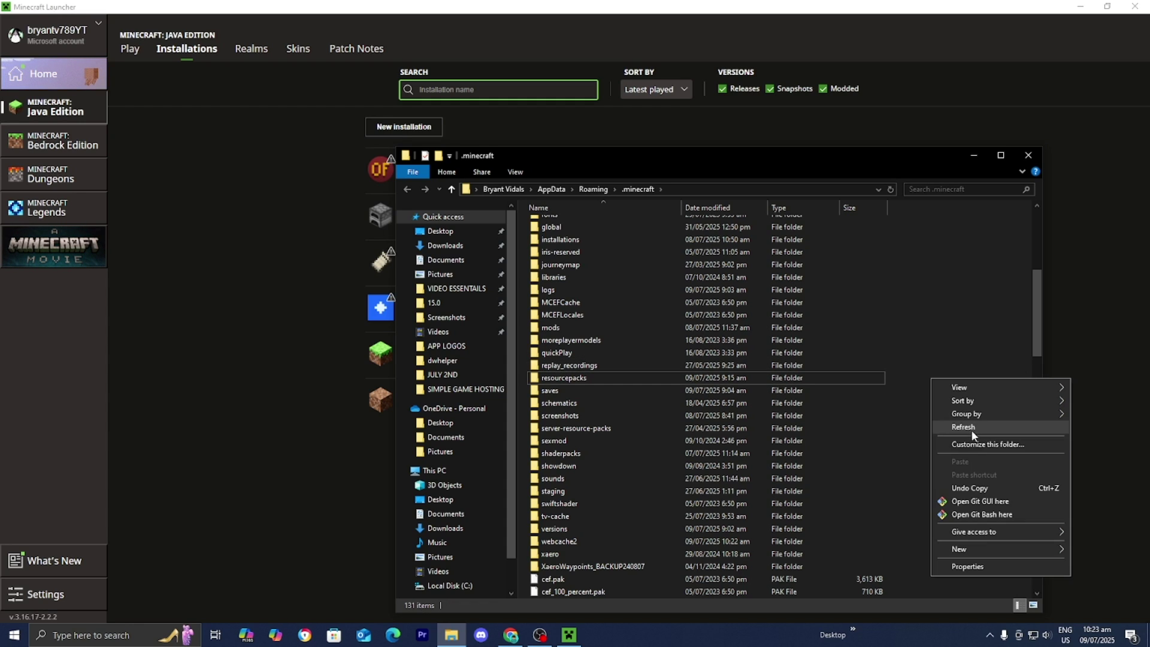
{"action": "mouse_move", "coordinate": [974, 550]}
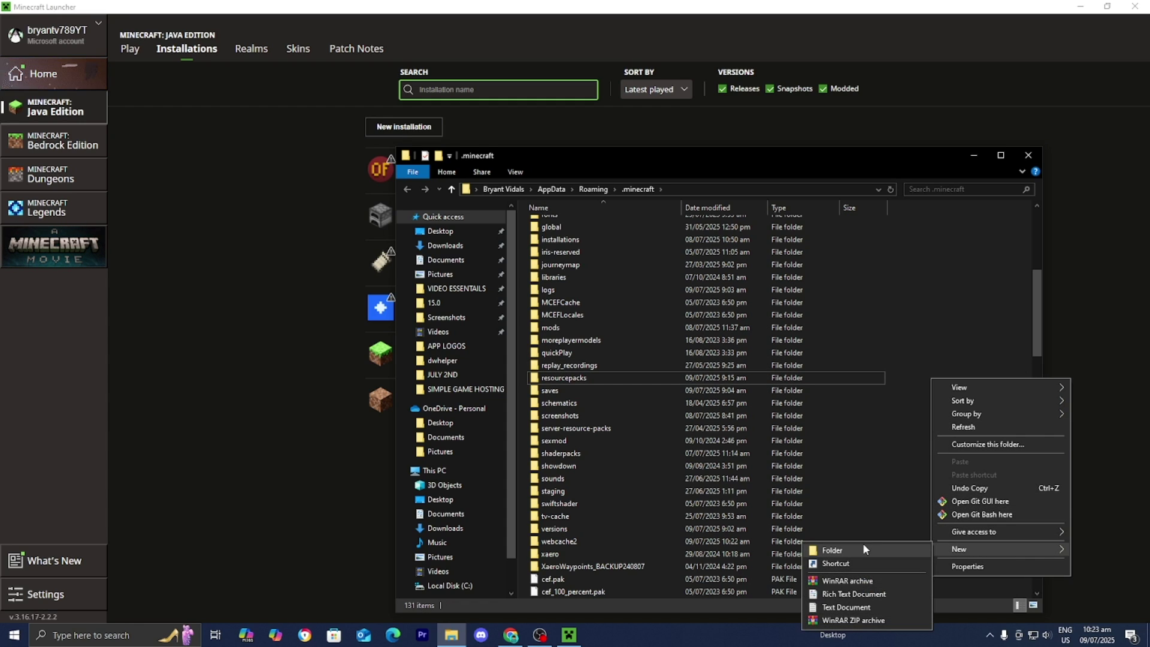
{"action": "left_click", "coordinate": [557, 382]}
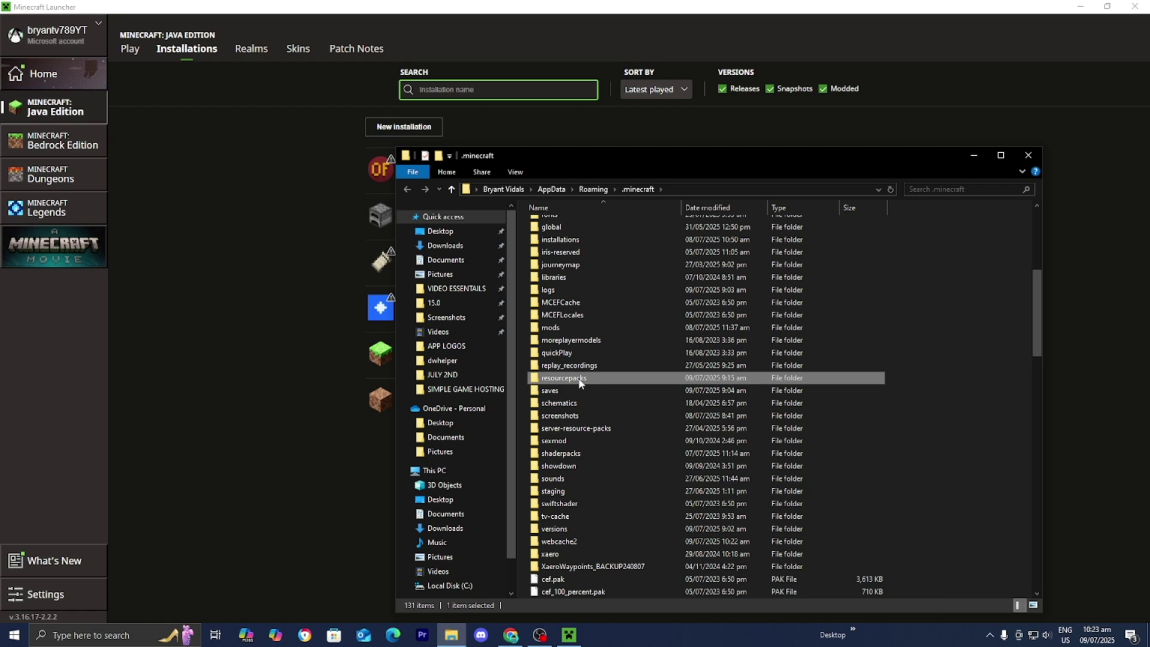
{"action": "double_click", "coordinate": [580, 382]}
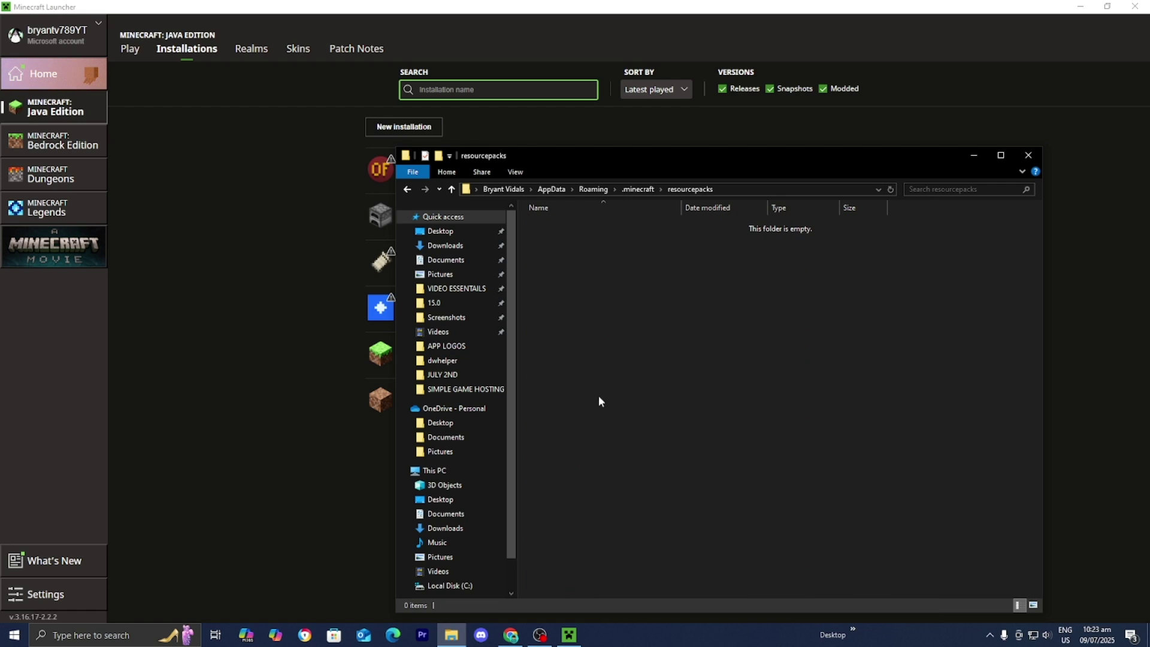
- Move FreshAnimations_v1.9.4 (1).zip from the desktop into the resourcepacks folder
{"action": "left_click", "coordinate": [1088, 6]}
{"action": "left_click_drag", "start_coordinate": [748, 159], "coordinate": [552, 322]}
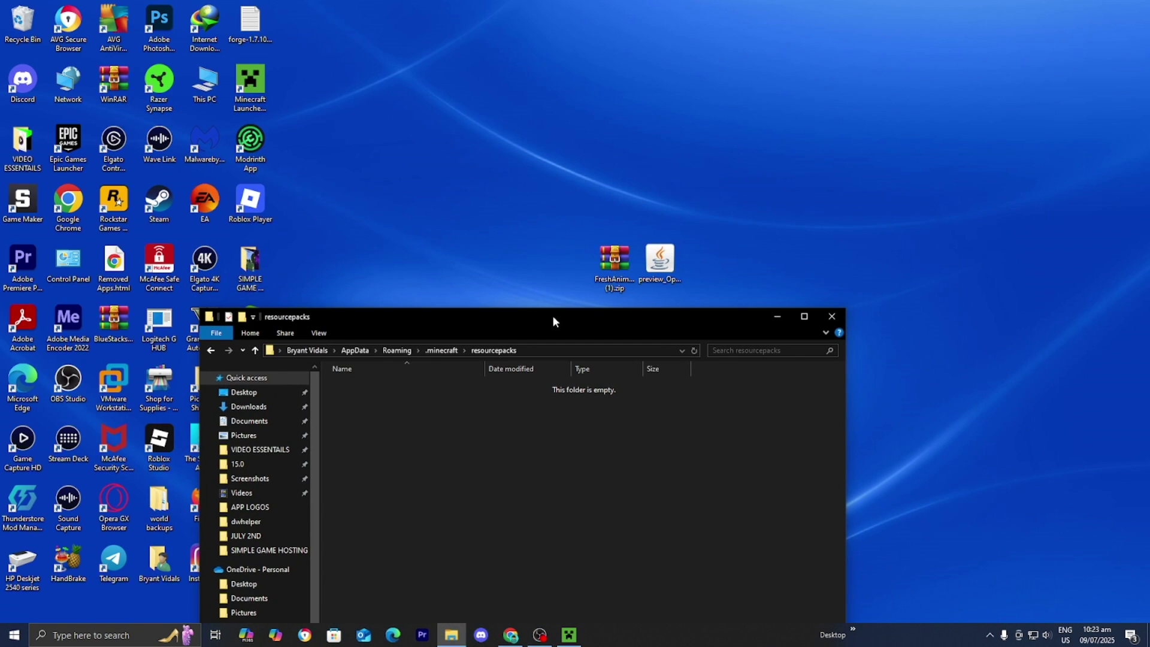
{"action": "left_click_drag", "start_coordinate": [606, 274], "coordinate": [634, 448]}
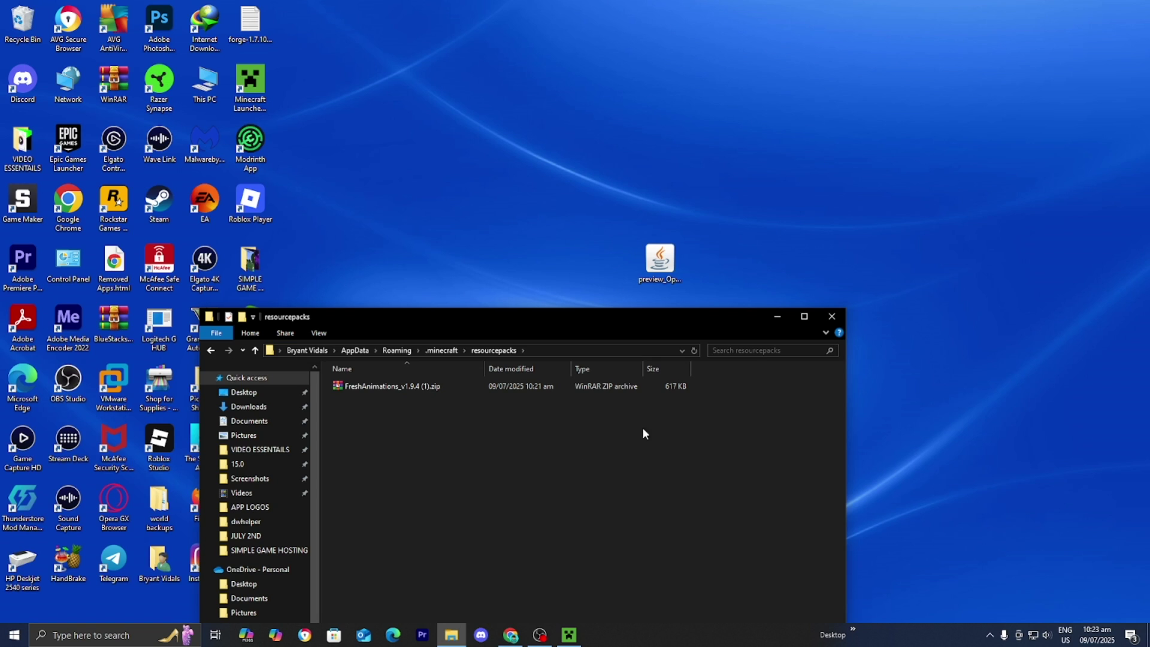
- Close the resourcepacks folder and play the OptiFine 1.21.7 installation from the Minecraft Launcher
{"action": "left_click", "coordinate": [832, 317]}
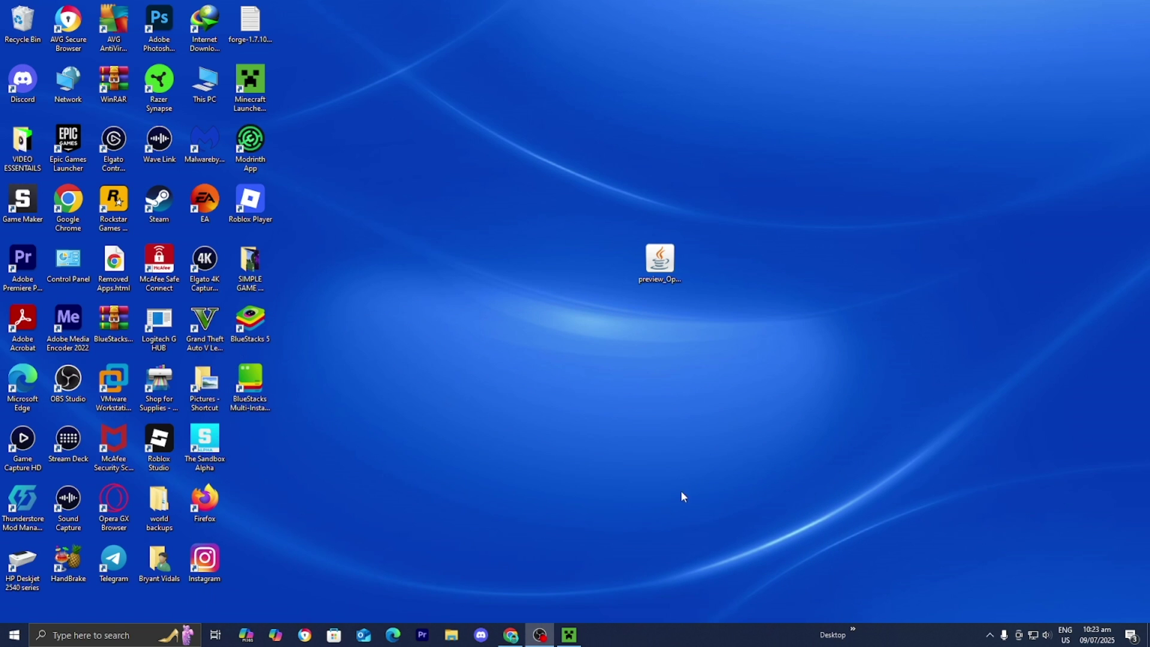
{"action": "left_click", "coordinate": [569, 635]}
{"action": "mouse_move", "coordinate": [642, 184]}
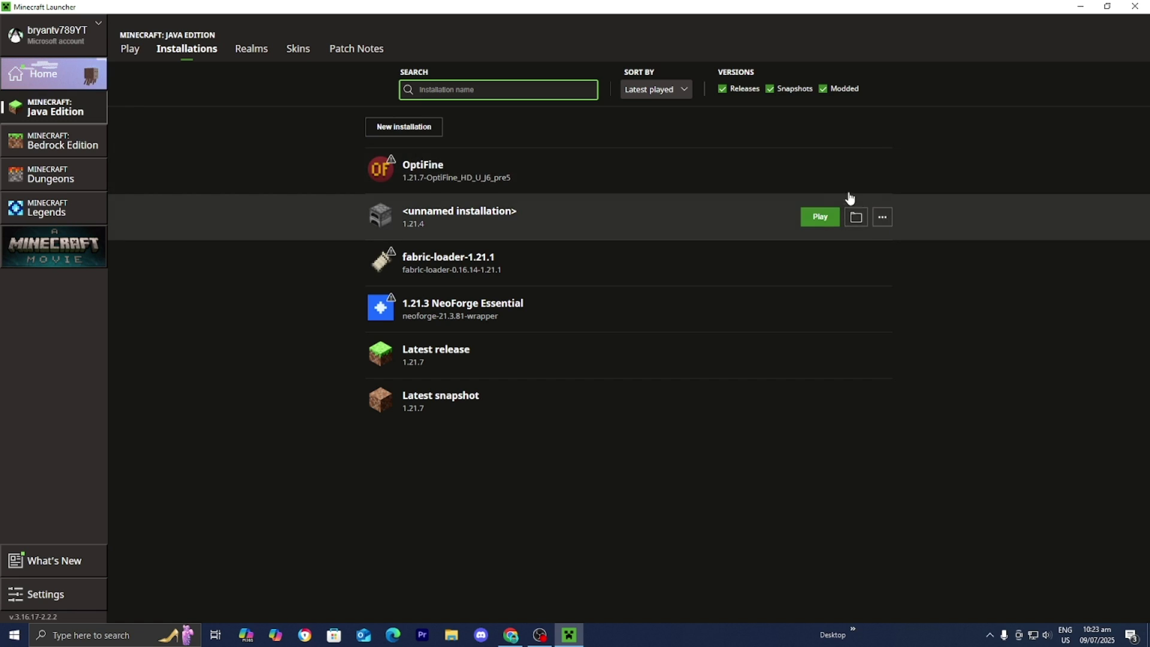
{"action": "left_click", "coordinate": [820, 174]}
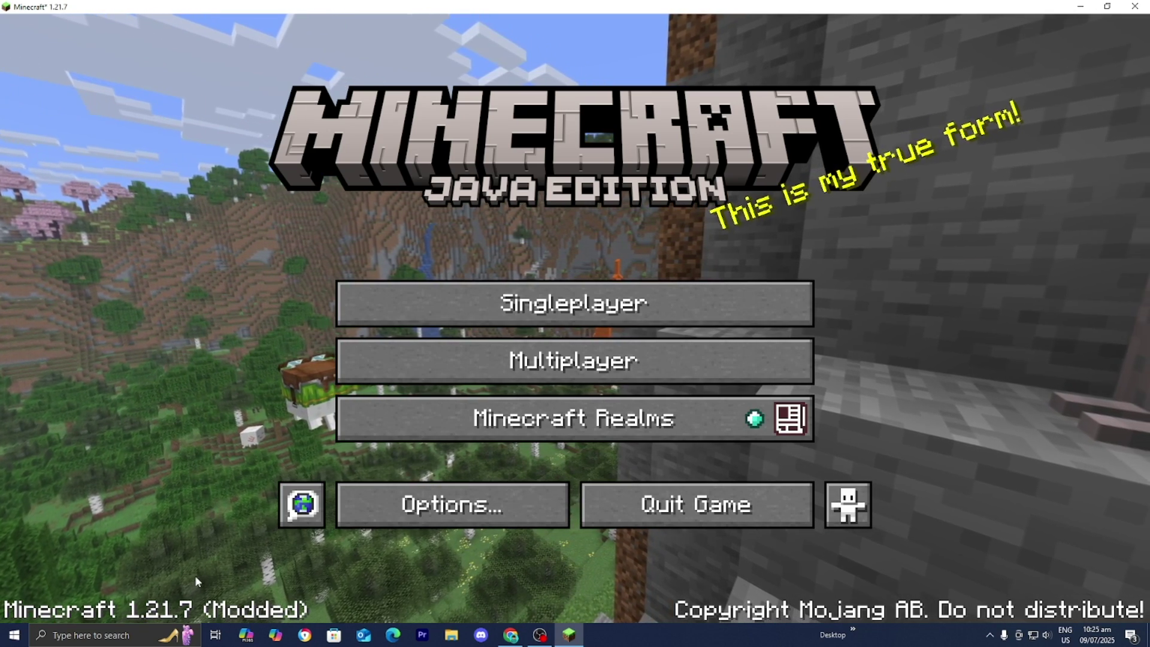
- Load the newest 'New World' singleplayer save and walk onto the meadow
{"action": "left_click", "coordinate": [508, 305]}
{"action": "left_click", "coordinate": [731, 213]}
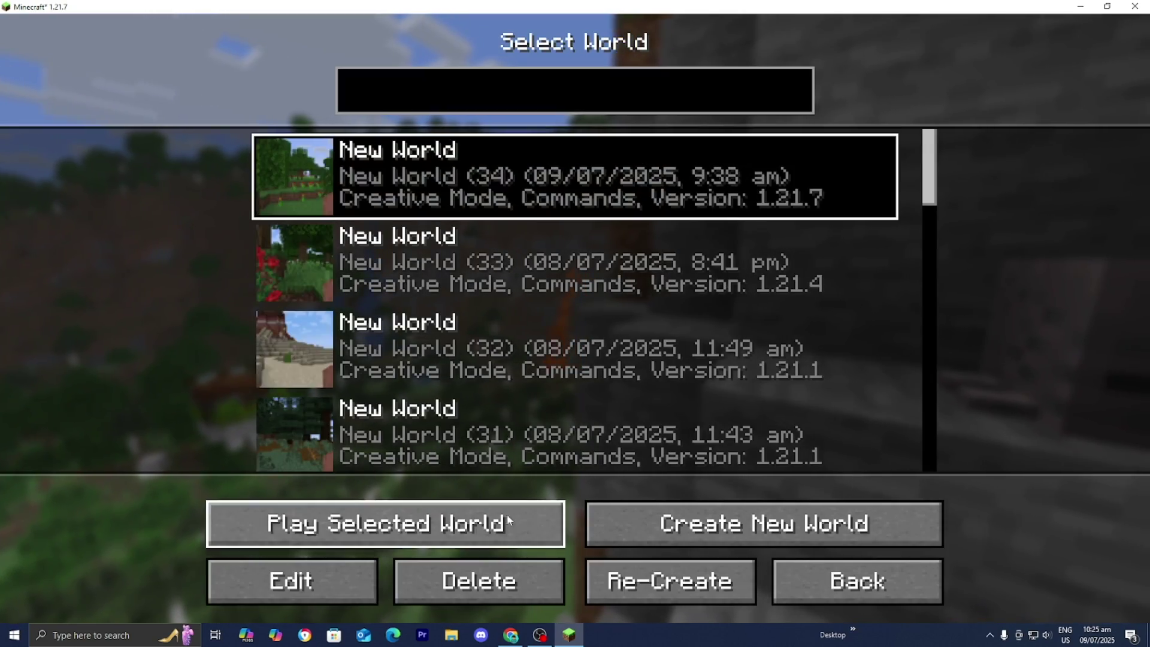
{"action": "left_click", "coordinate": [508, 523]}
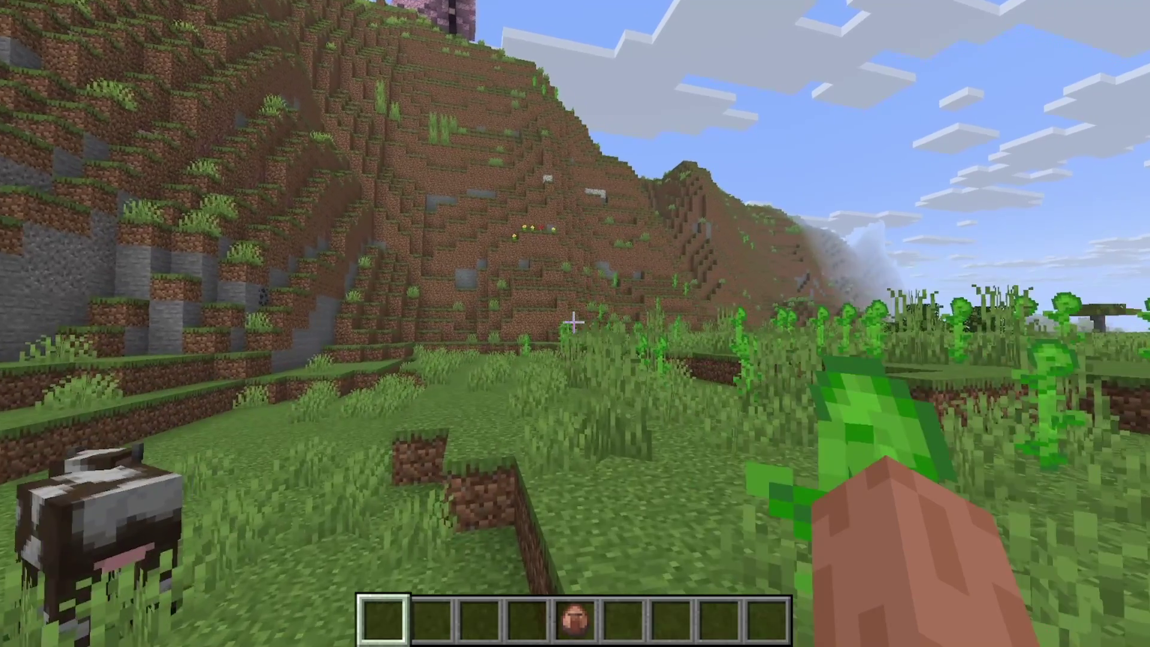
{"action": "key", "text": "w"}
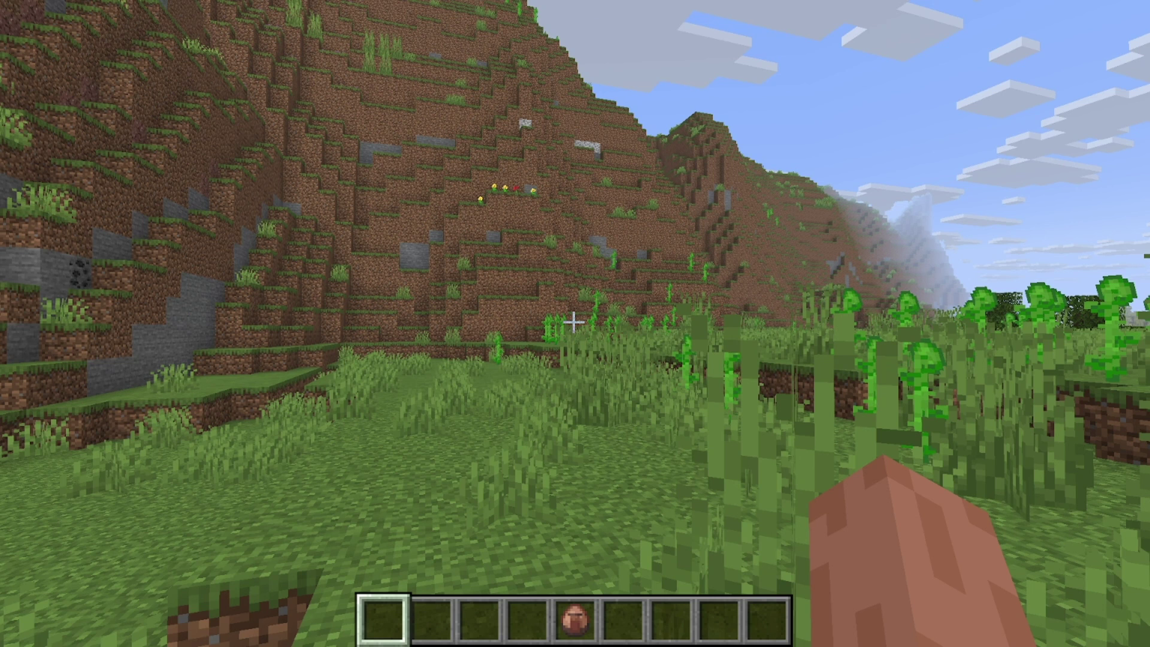
- Confirm Custom Entity Models is ON under Options > Video Settings > Quality, then resume play
{"action": "key", "text": "Escape"}
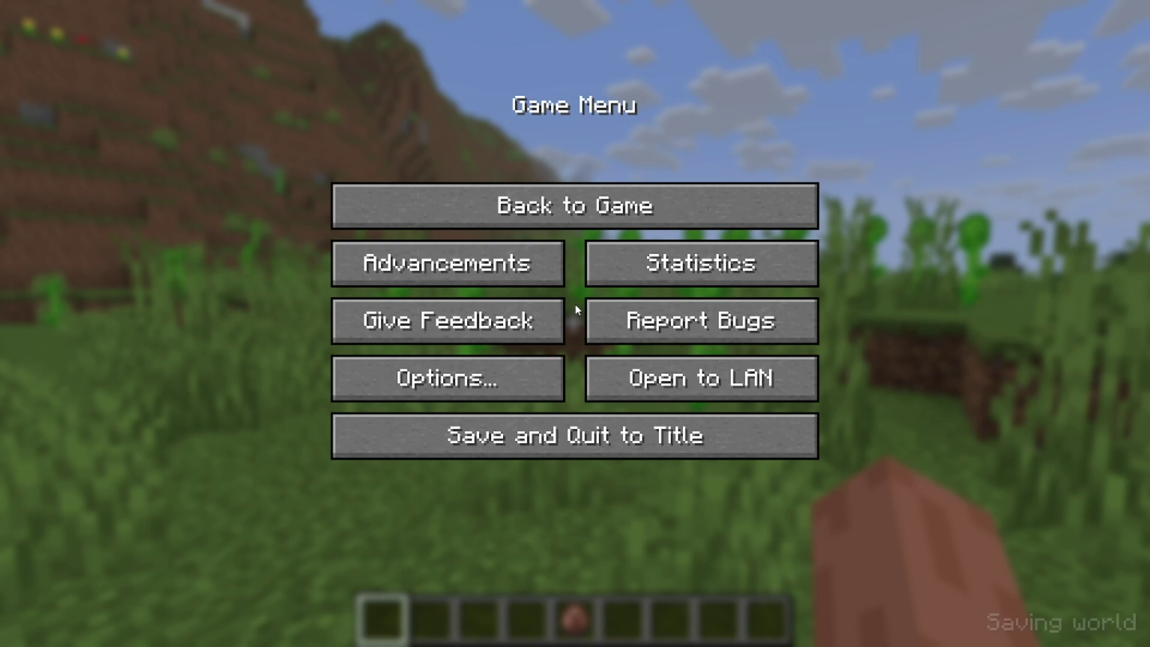
{"action": "left_click", "coordinate": [487, 377]}
{"action": "left_click", "coordinate": [477, 313]}
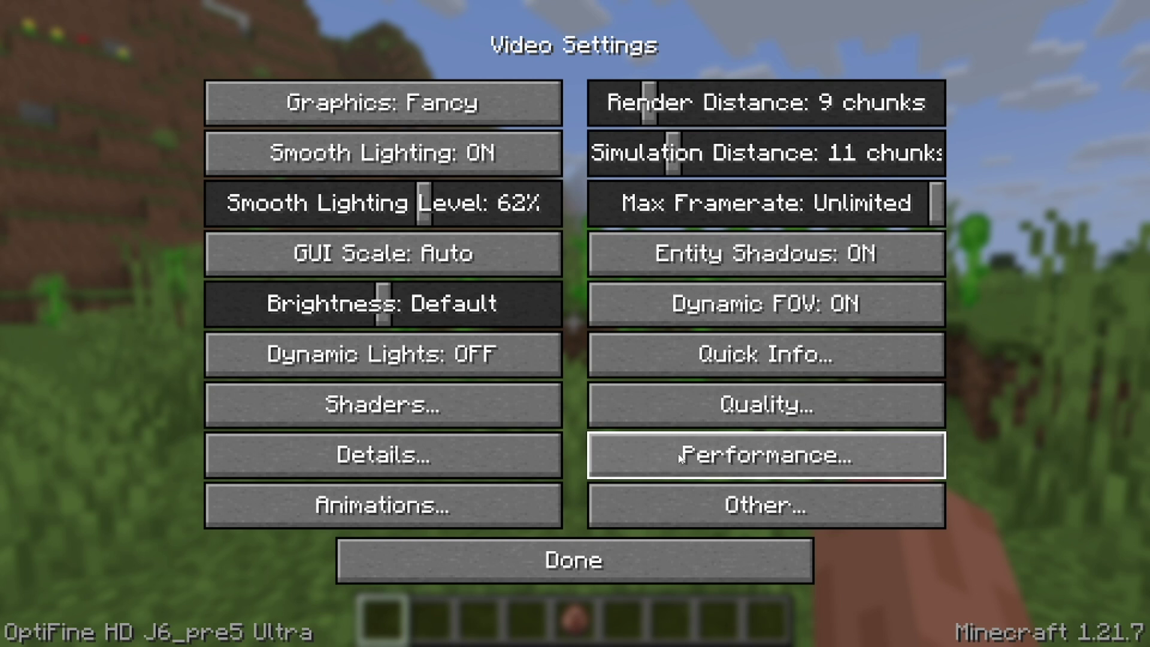
{"action": "left_click", "coordinate": [713, 419]}
{"action": "mouse_move", "coordinate": [493, 455]}
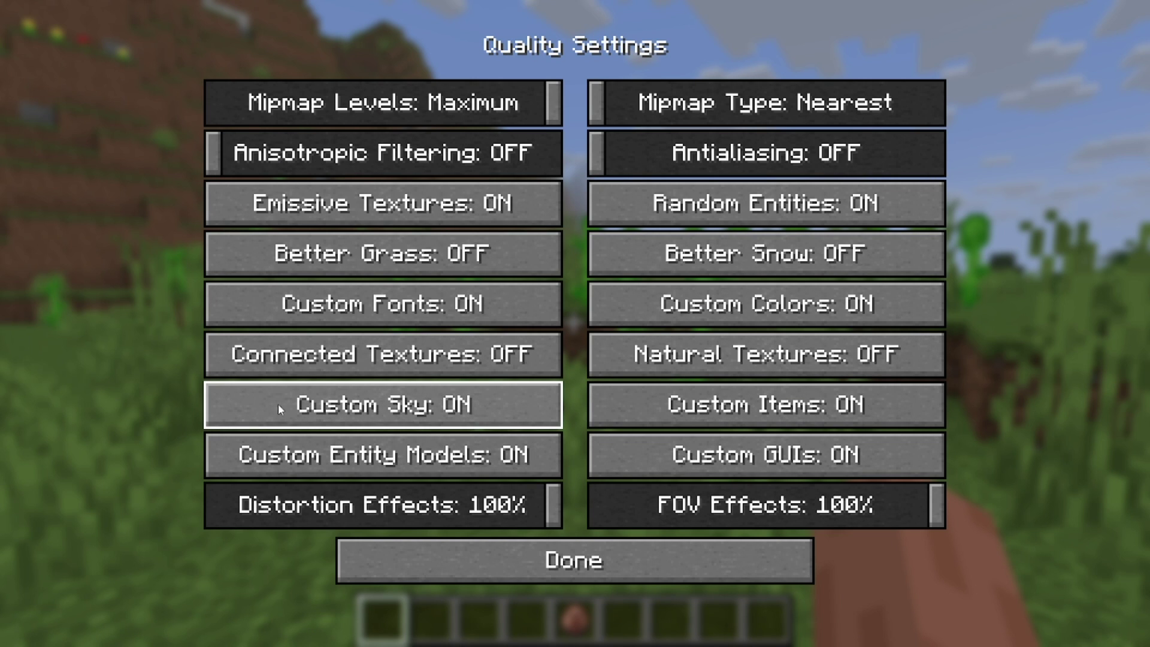
{"action": "left_click", "coordinate": [409, 543]}
{"action": "left_click", "coordinate": [593, 572]}
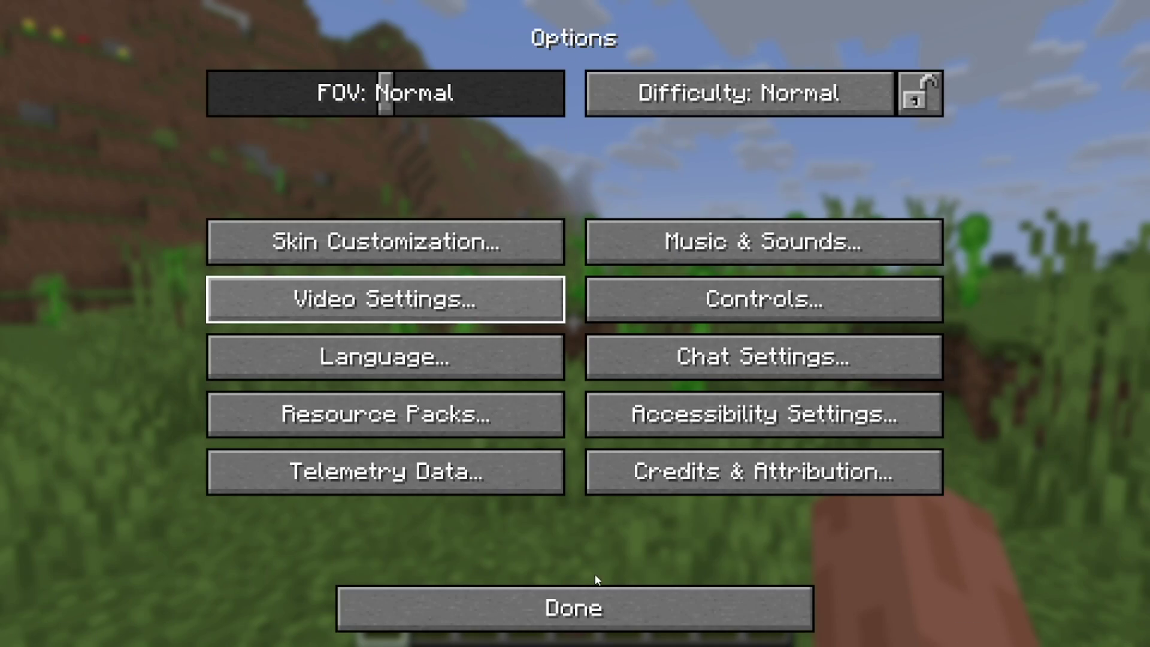
{"action": "left_click", "coordinate": [584, 589]}
{"action": "key", "text": "Escape"}
- Spawn villagers on the grass with the Villager Spawn Egg and walk toward them
{"action": "scroll", "coordinate": [574, 324], "scroll_direction": "down", "scroll_amount": 5}
{"action": "scroll", "coordinate": [574, 323], "scroll_direction": "up", "scroll_amount": 1}
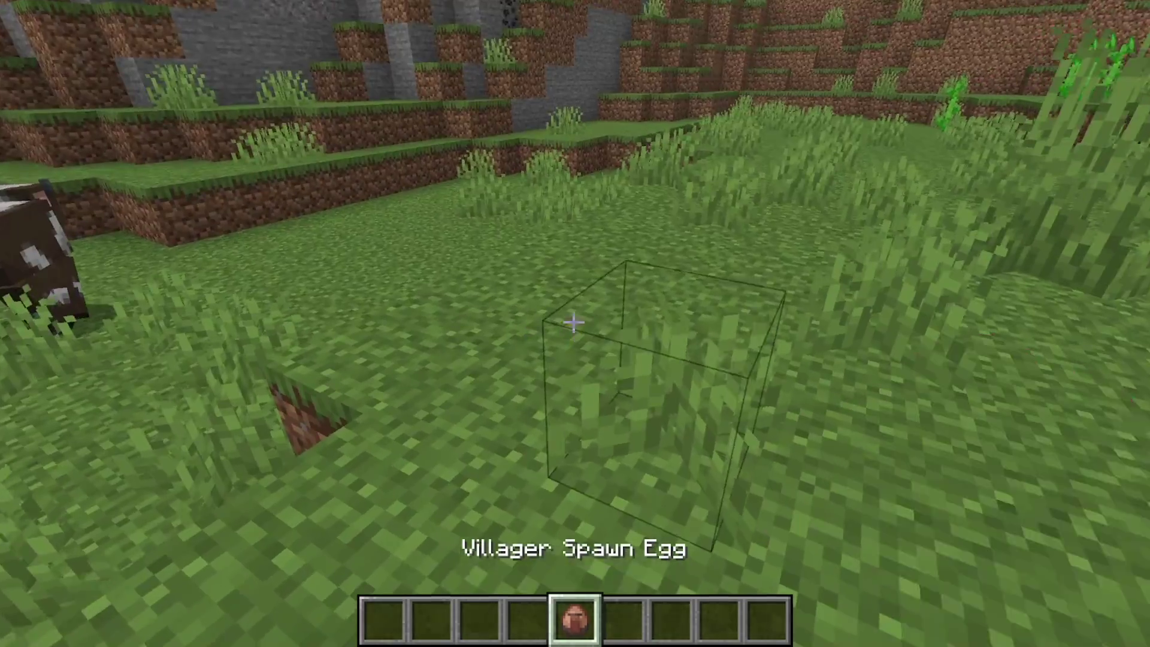
{"action": "right_click", "coordinate": [573, 322]}
{"action": "scroll", "coordinate": [573, 322], "scroll_direction": "down", "scroll_amount": 2}
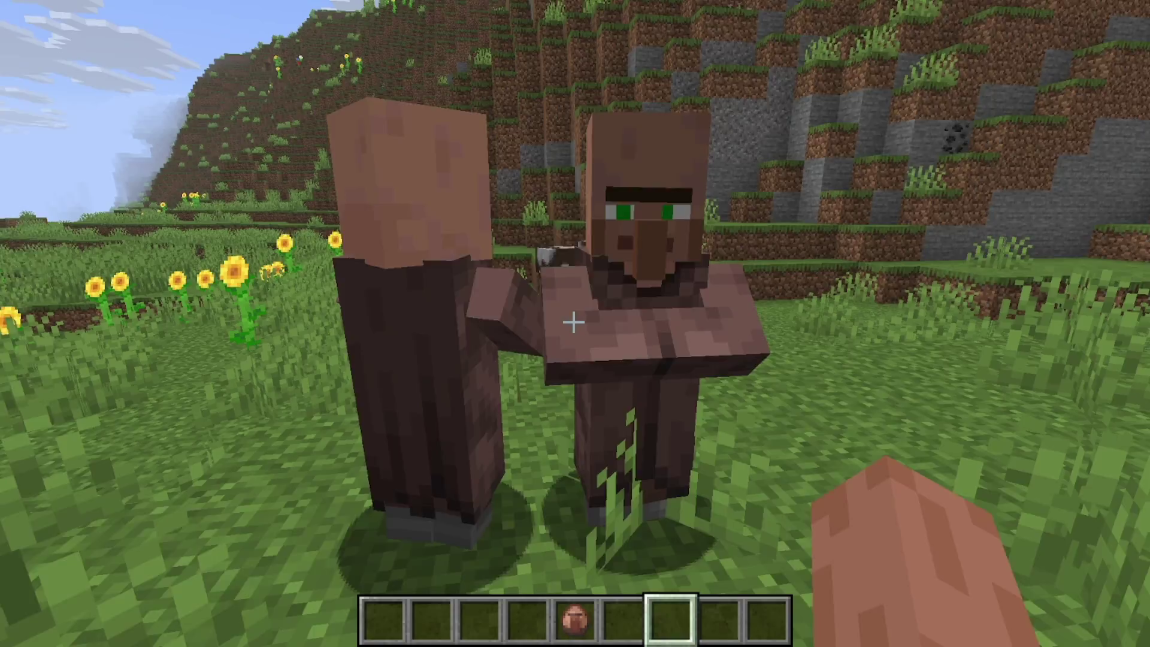
{"action": "key", "text": "w"}
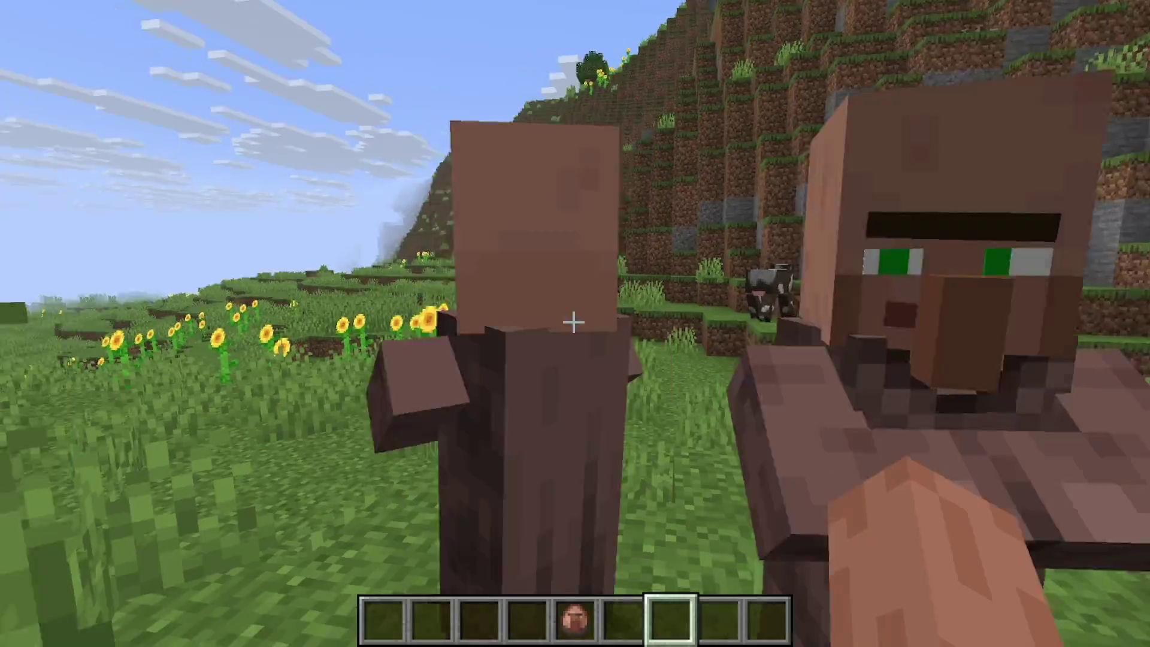